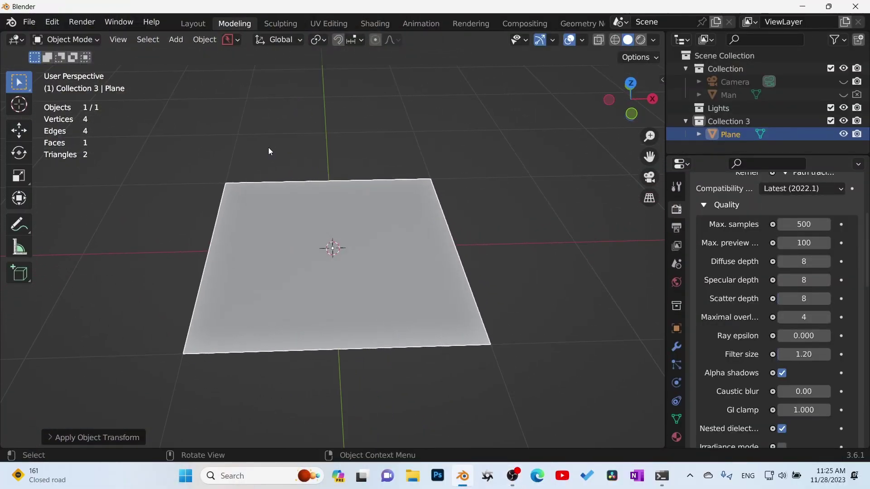
Step: Apply the flat plane's scale so its object transforms are reset
{"action": "key", "text": "n"}
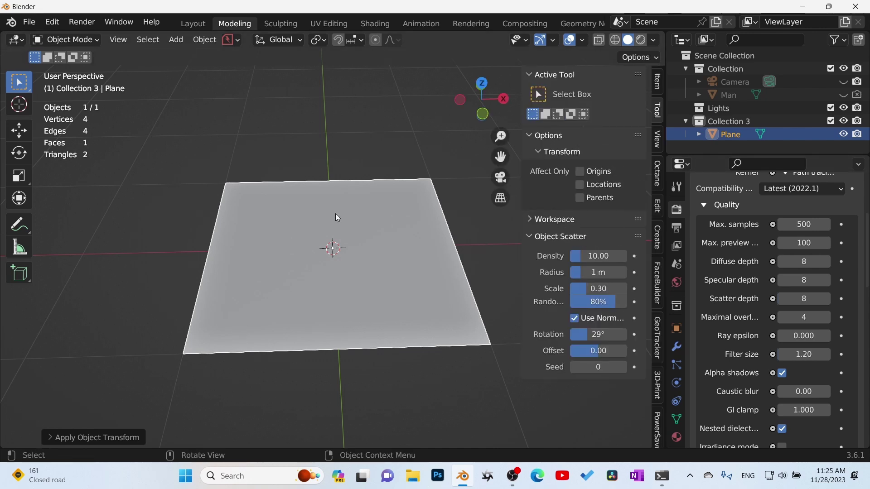
{"action": "key", "text": "n"}
{"action": "middle_click_drag", "start_coordinate": [290, 245], "coordinate": [313, 271]}
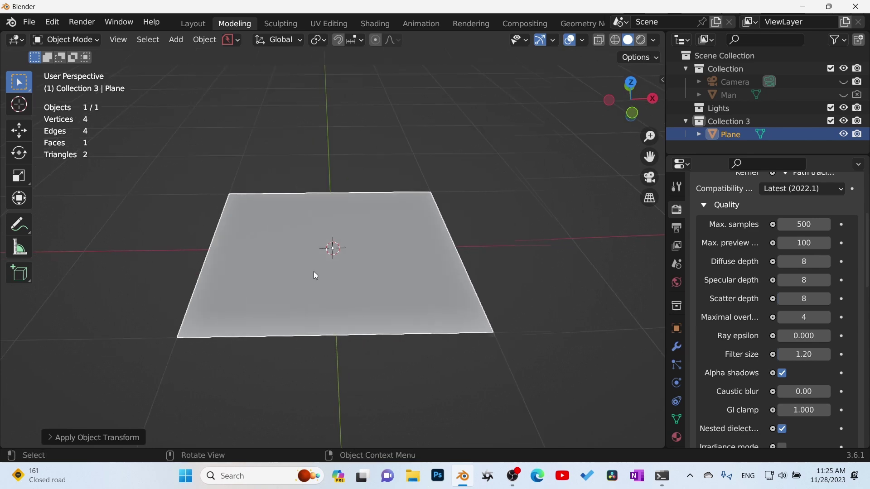
{"action": "middle_click_drag", "start_coordinate": [373, 255], "coordinate": [312, 252]}
{"action": "key", "text": "ctrl+a"}
{"action": "left_click", "coordinate": [372, 272]}
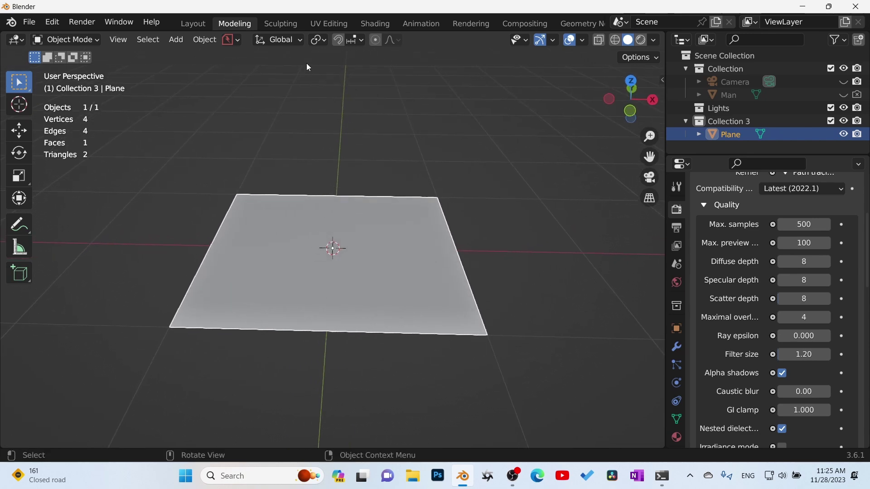
Step: Switch to the Shading workspace and give the plane a new material
{"action": "left_click", "coordinate": [373, 22]}
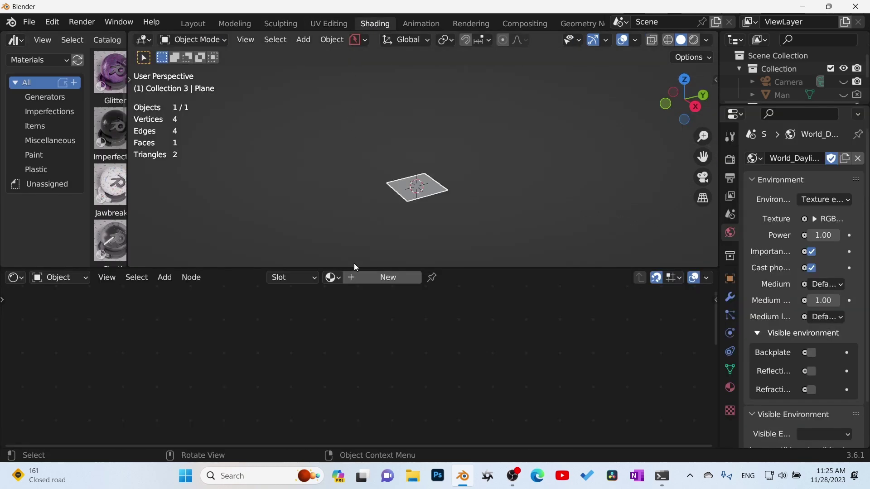
{"action": "scroll", "coordinate": [424, 206], "scroll_direction": "up", "scroll_amount": 6}
{"action": "middle_click_drag", "start_coordinate": [420, 241], "coordinate": [409, 170], "text": "shift"}
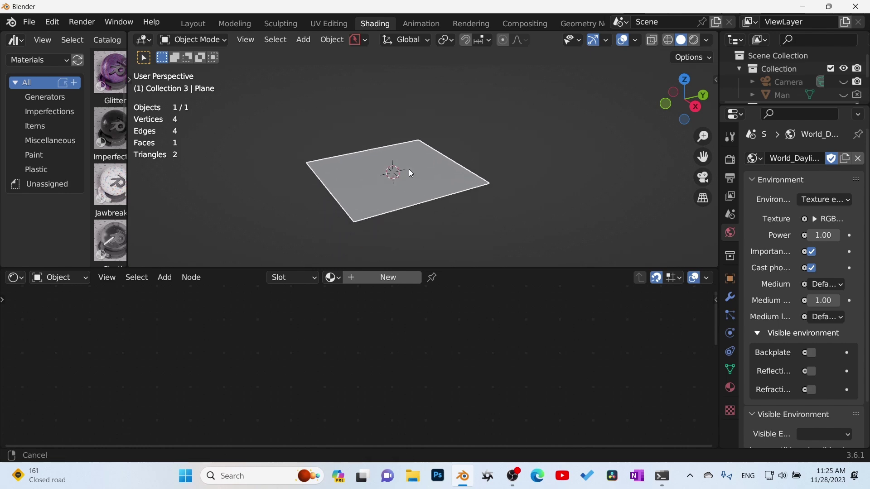
{"action": "left_click", "coordinate": [382, 279]}
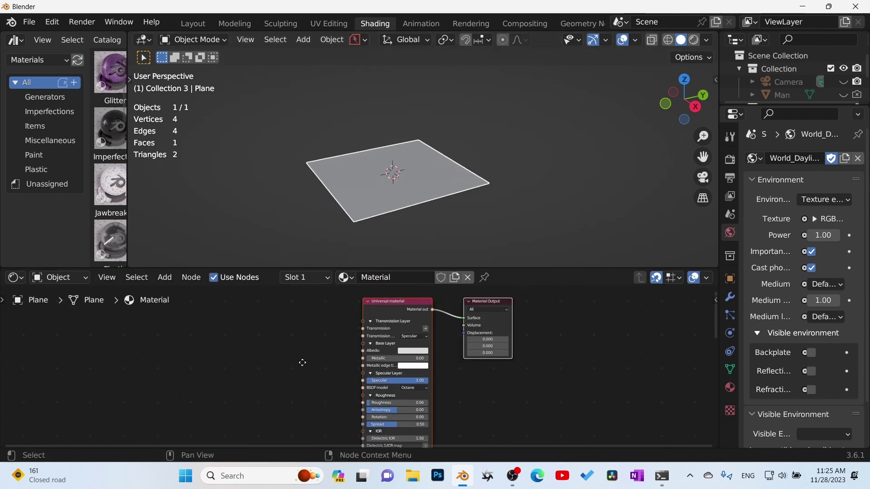
Step: Maximize the node editor, delete the Universal material node, and add a Scatter on surface node
{"action": "key", "text": "ctrl+space"}
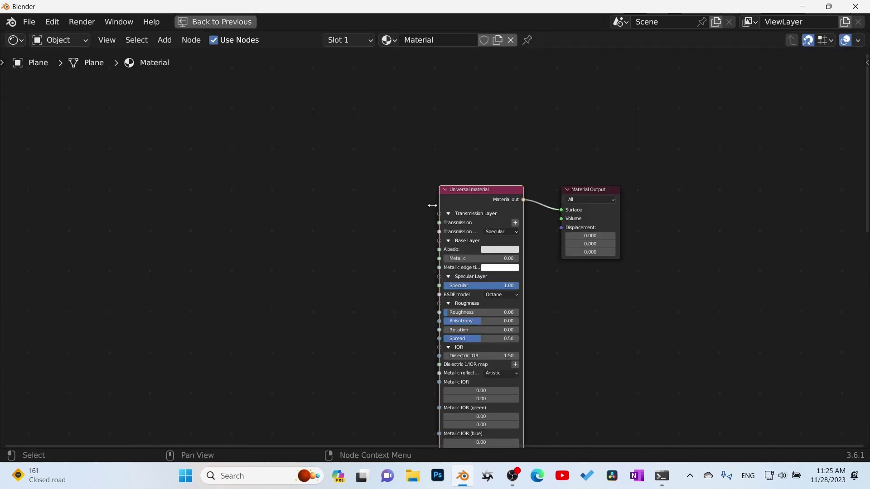
{"action": "key", "text": "x"}
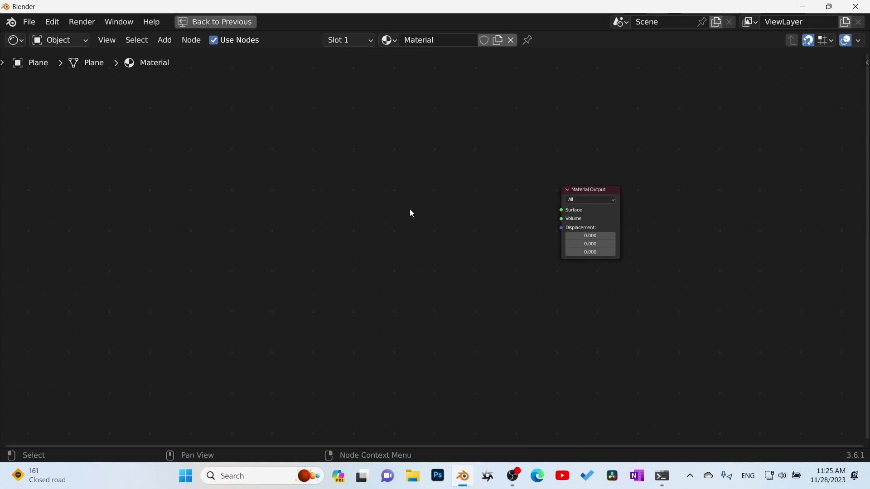
{"action": "key", "text": "shift+a"}
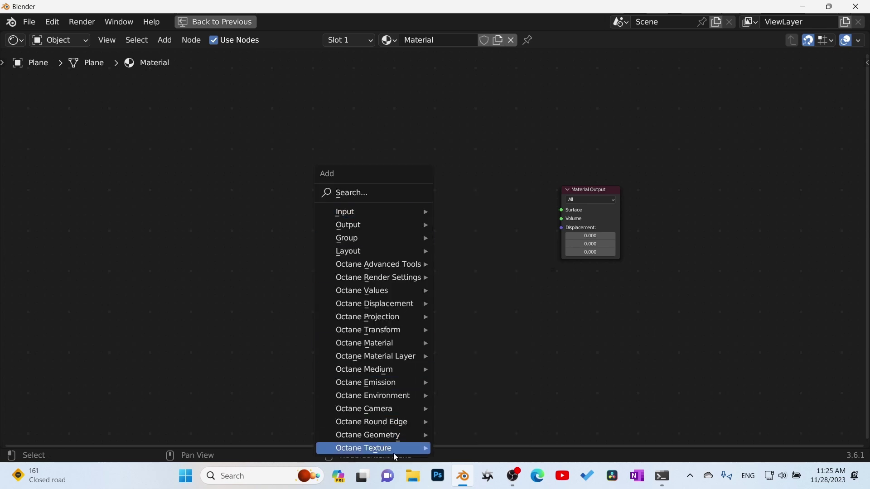
{"action": "mouse_move", "coordinate": [395, 436]}
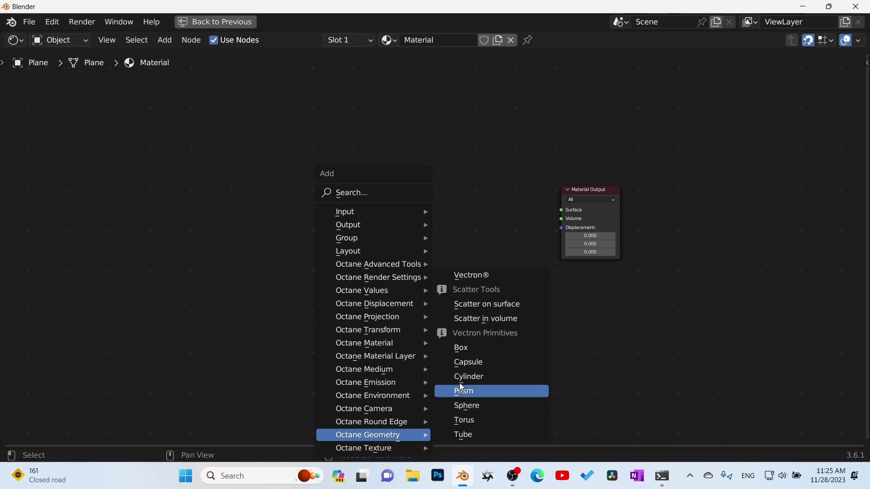
{"action": "left_click", "coordinate": [492, 307]}
Step: Set the Material Output target to Octane and wire Scatter on surface Geometry into Octane Geometry
{"action": "left_click", "coordinate": [385, 128]}
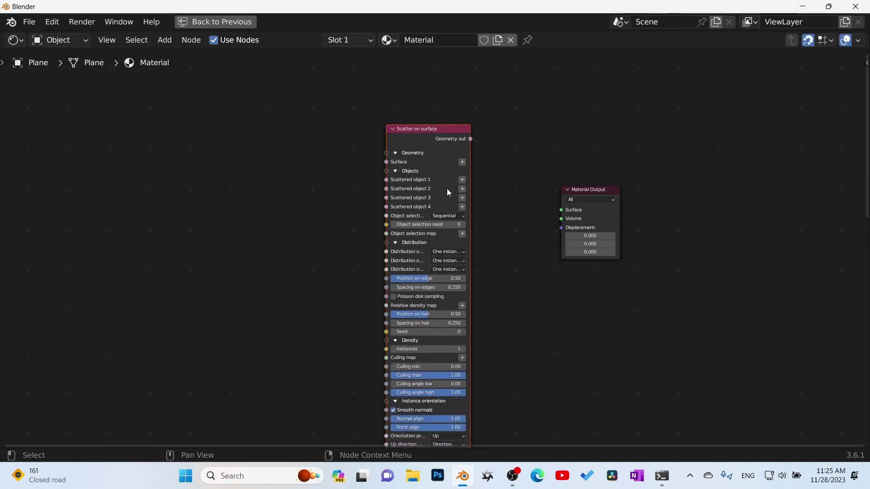
{"action": "left_click_drag", "start_coordinate": [595, 192], "coordinate": [590, 154]}
{"action": "scroll", "coordinate": [582, 175], "scroll_direction": "up", "scroll_amount": 2}
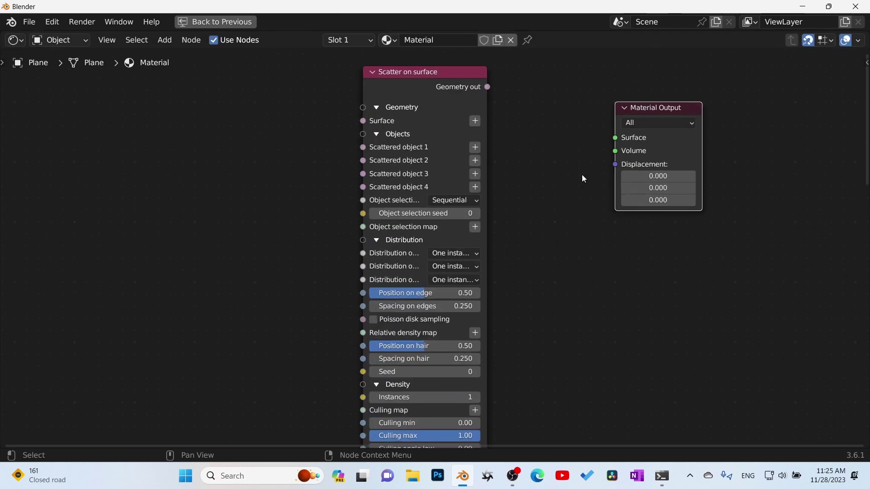
{"action": "left_click", "coordinate": [659, 125]}
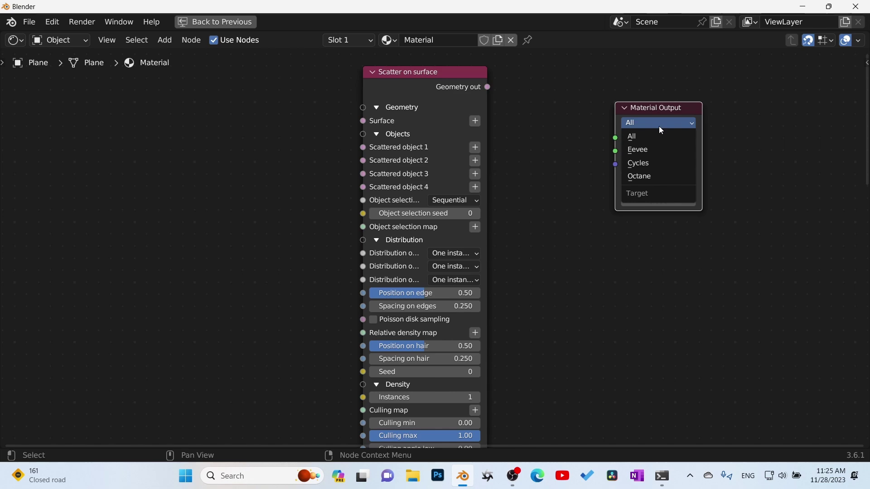
{"action": "left_click", "coordinate": [643, 177]}
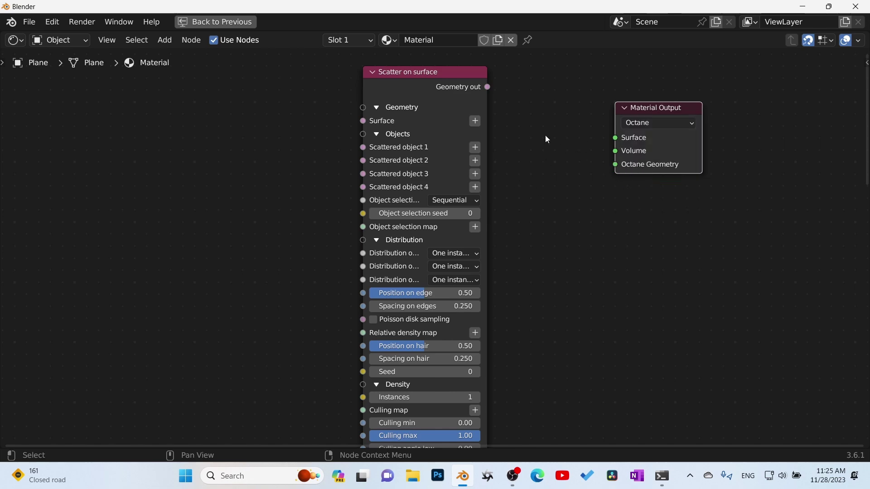
{"action": "left_click_drag", "start_coordinate": [488, 89], "coordinate": [615, 165]}
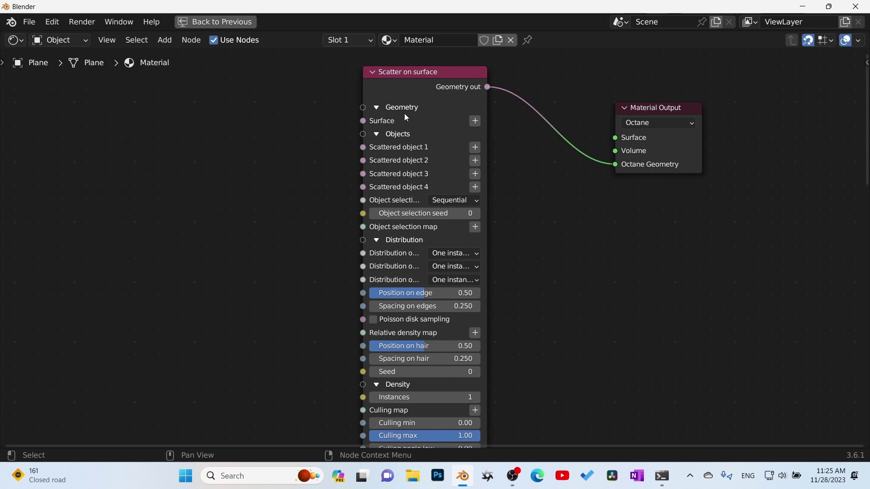
Step: Add an Object Data node to the scatter Surface input and set it to Plane
{"action": "left_click", "coordinate": [475, 120]}
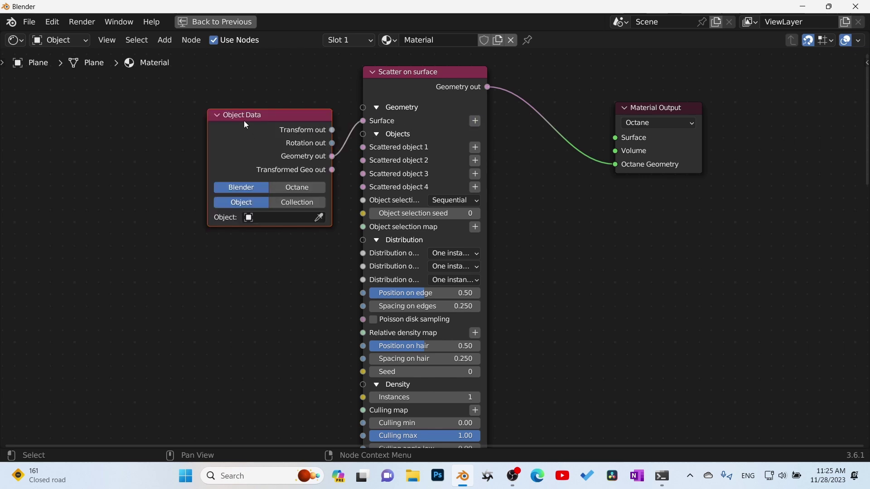
{"action": "left_click_drag", "start_coordinate": [247, 128], "coordinate": [220, 117]}
{"action": "left_click", "coordinate": [220, 117]}
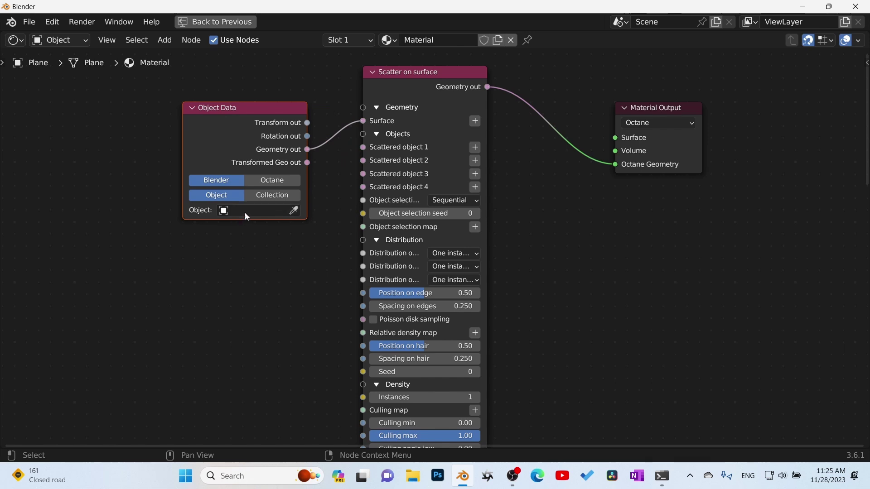
{"action": "left_click", "coordinate": [245, 212]}
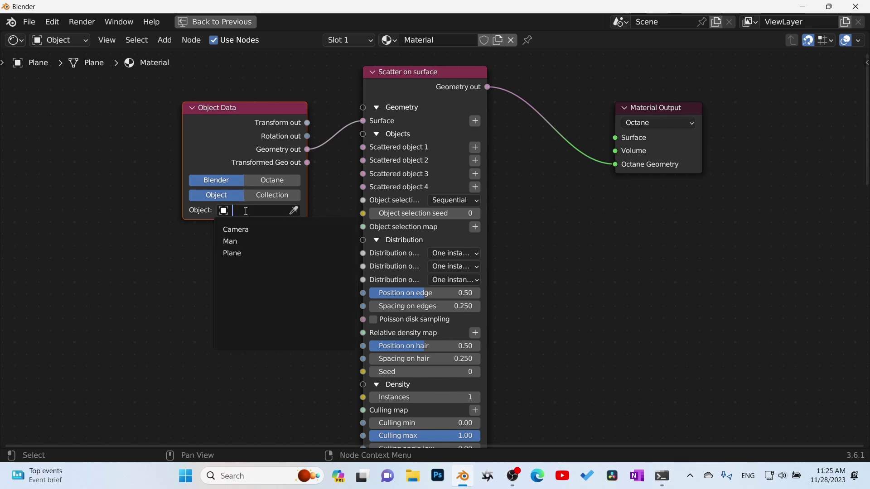
{"action": "left_click", "coordinate": [244, 250]}
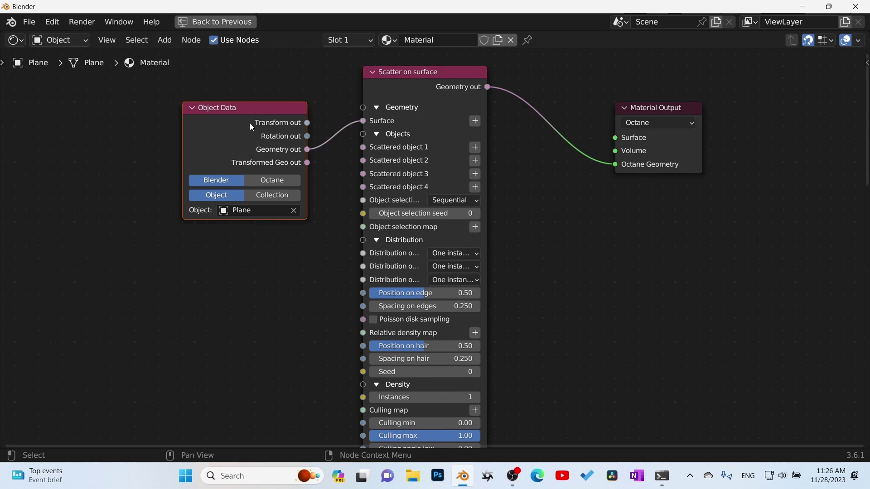
{"action": "left_click_drag", "start_coordinate": [249, 123], "coordinate": [199, 87]}
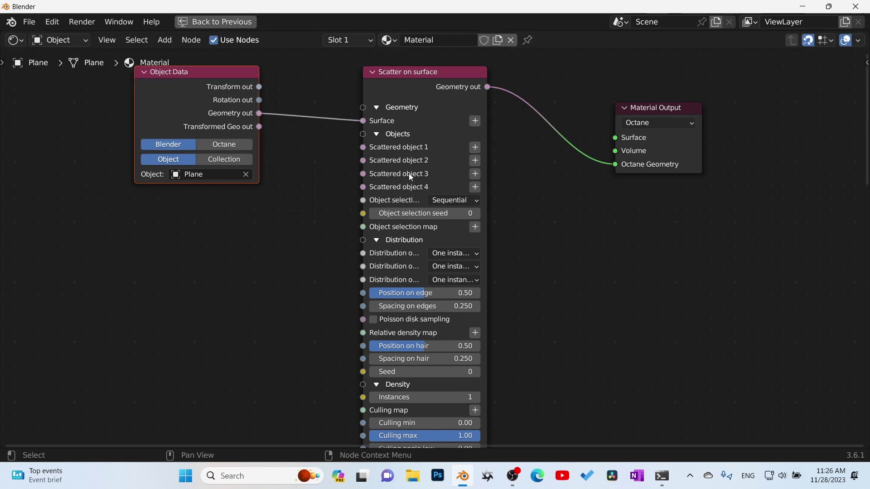
Step: Add a second Object Data node feeding Scattered object 1
{"action": "left_click", "coordinate": [402, 147]}
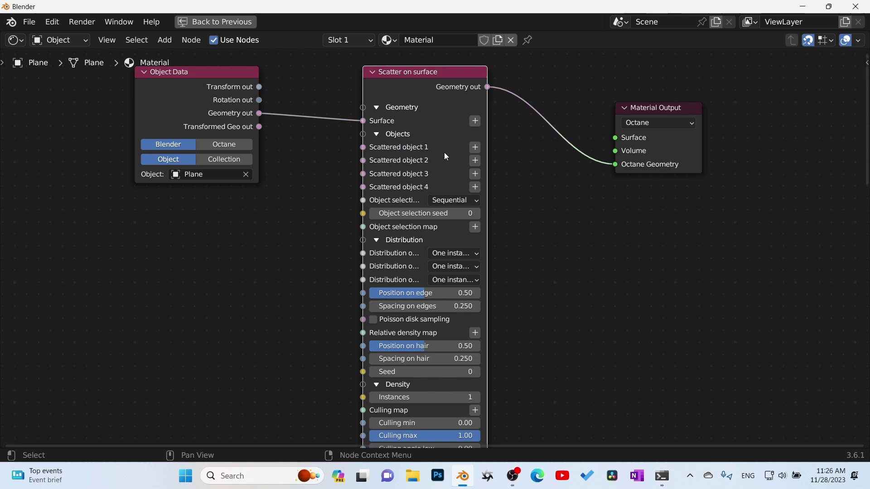
{"action": "left_click", "coordinate": [474, 149]}
{"action": "left_click_drag", "start_coordinate": [275, 196], "coordinate": [202, 227]}
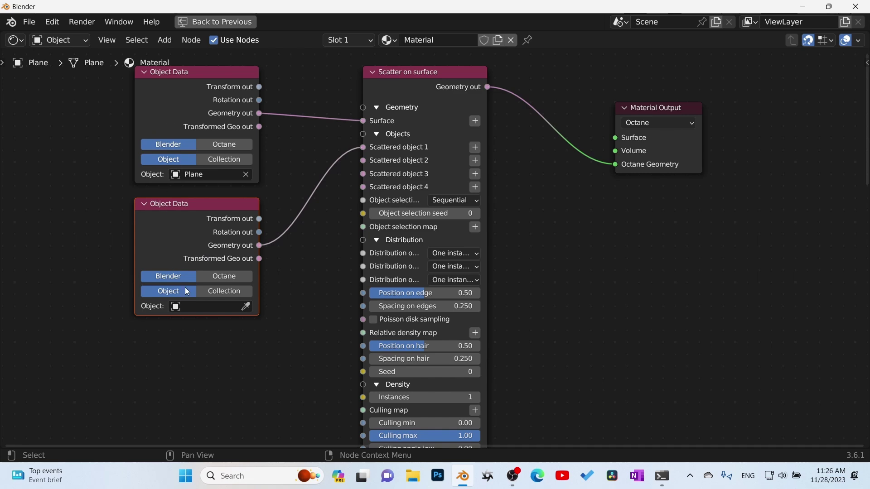
Step: Restore the layout and add a smaller Suzanne monkey head moved off the plane
{"action": "key", "text": "ctrl+space"}
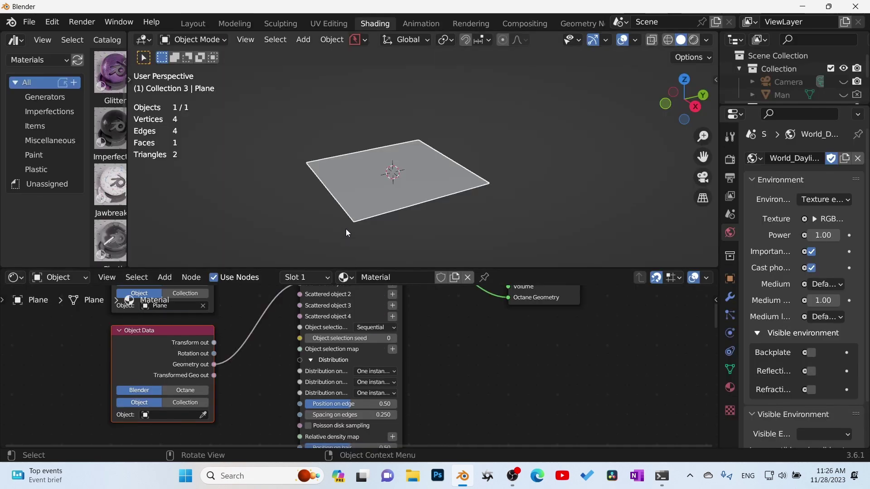
{"action": "middle_click_drag", "start_coordinate": [415, 215], "coordinate": [407, 213]}
{"action": "key", "text": "shift+a"}
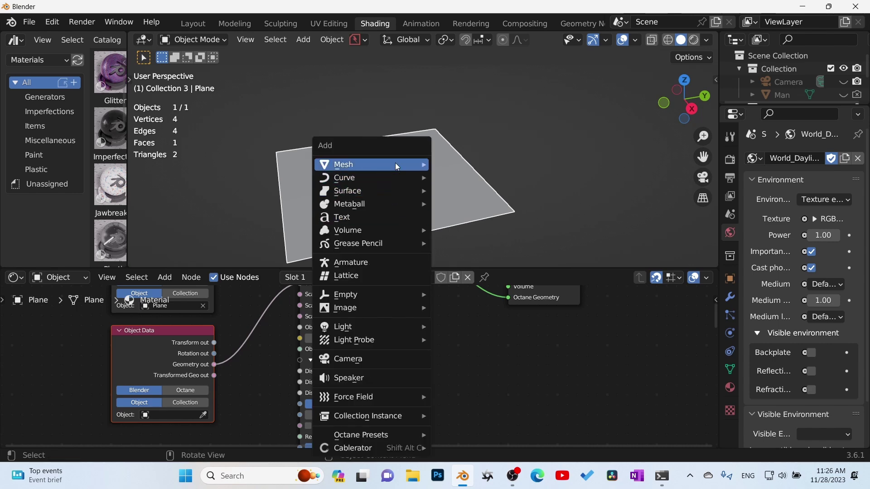
{"action": "mouse_move", "coordinate": [395, 164]}
{"action": "left_click", "coordinate": [467, 301]}
{"action": "key", "text": "s"}
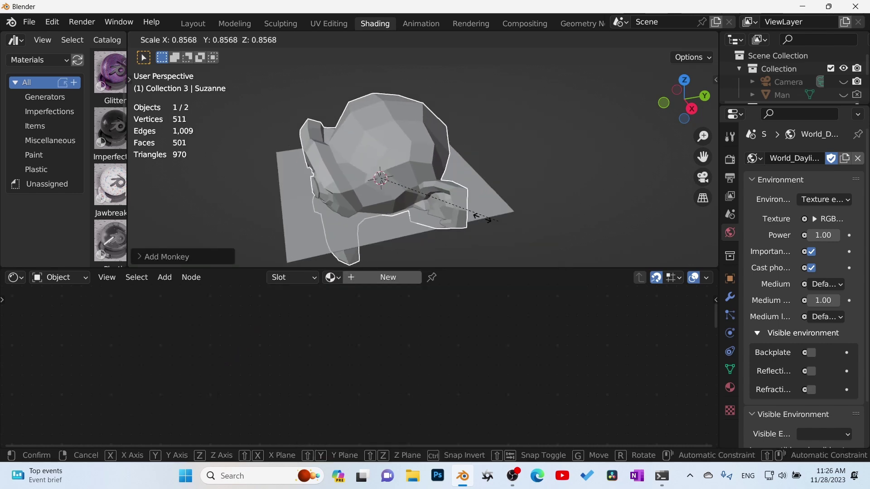
{"action": "left_click", "coordinate": [405, 200]}
{"action": "key", "text": "ctrl+a"}
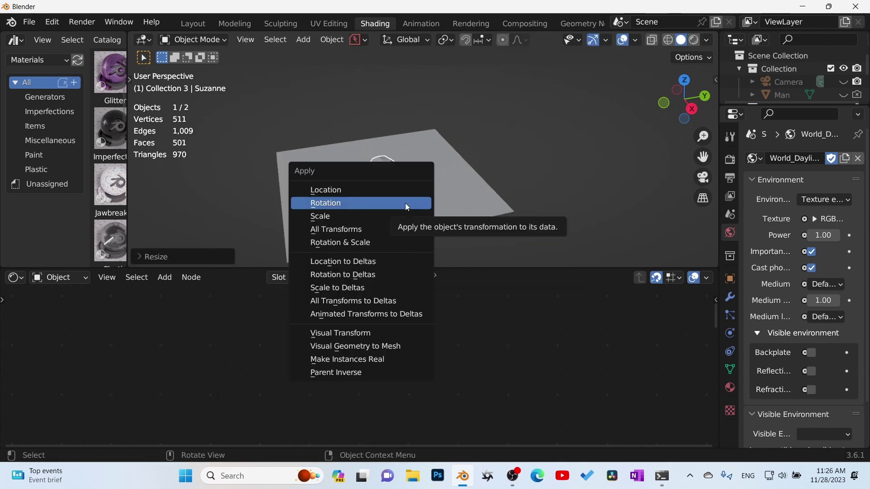
{"action": "key", "text": "Escape"}
{"action": "key", "text": "g"}
{"action": "left_click", "coordinate": [355, 162]}
Step: Reselect the plane and set the second Object Data node's object to Suzanne
{"action": "left_click", "coordinate": [386, 175]}
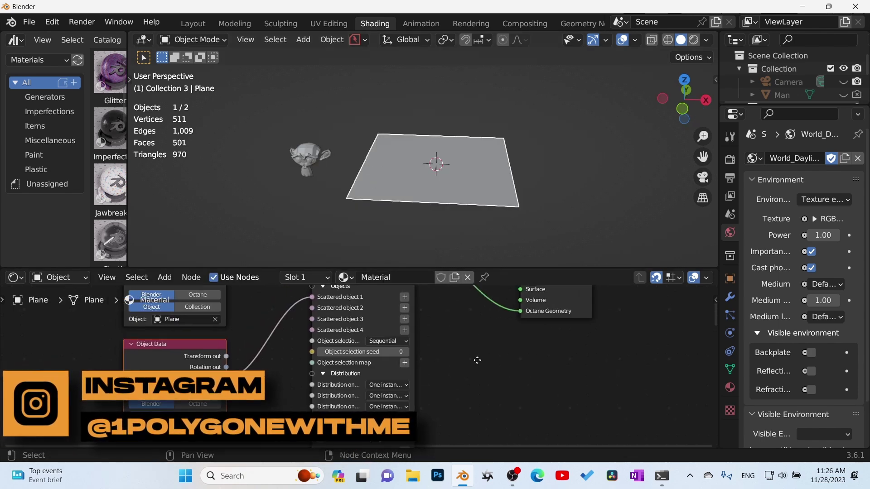
{"action": "left_click", "coordinate": [225, 410]}
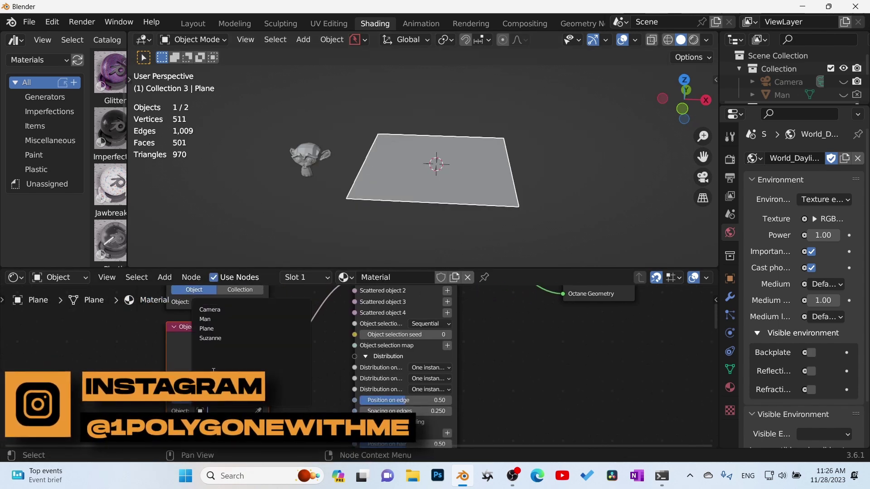
{"action": "left_click", "coordinate": [213, 339]}
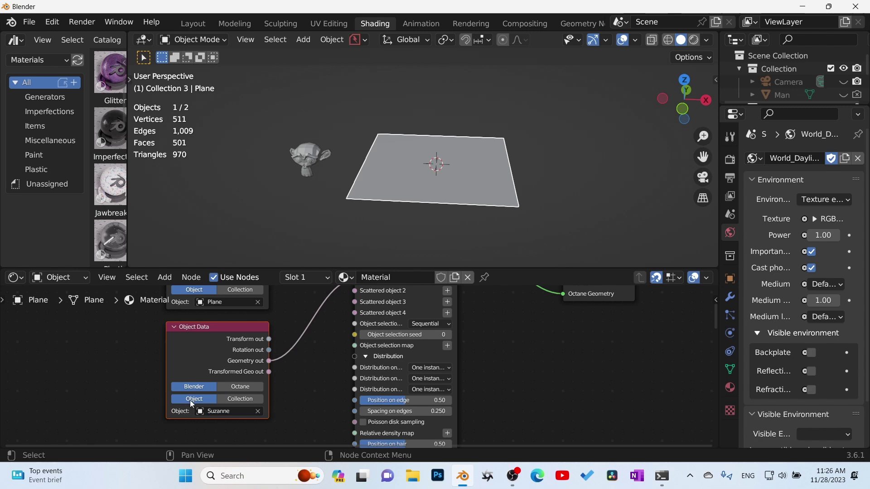
{"action": "middle_click_drag", "start_coordinate": [421, 163], "coordinate": [399, 192]}
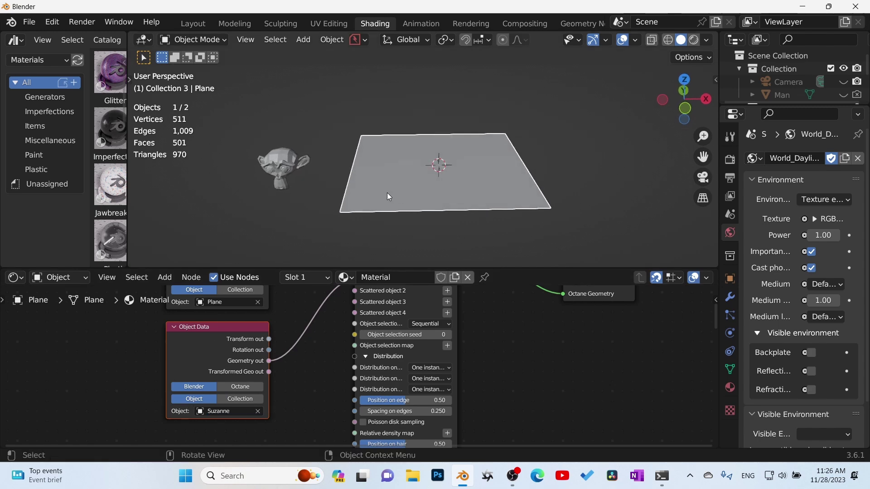
{"action": "middle_click_drag", "start_coordinate": [533, 182], "coordinate": [501, 190]}
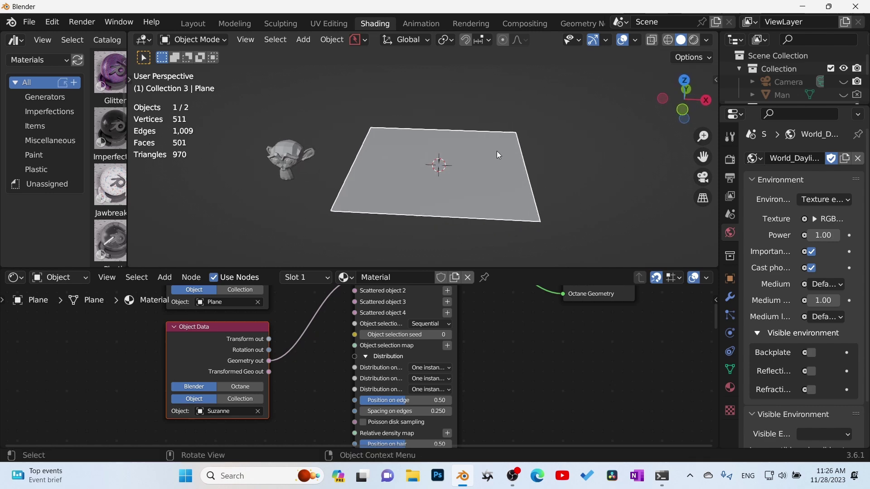
Step: Preview the scene in Rendered shading, then return to Solid shading
{"action": "left_click", "coordinate": [693, 40]}
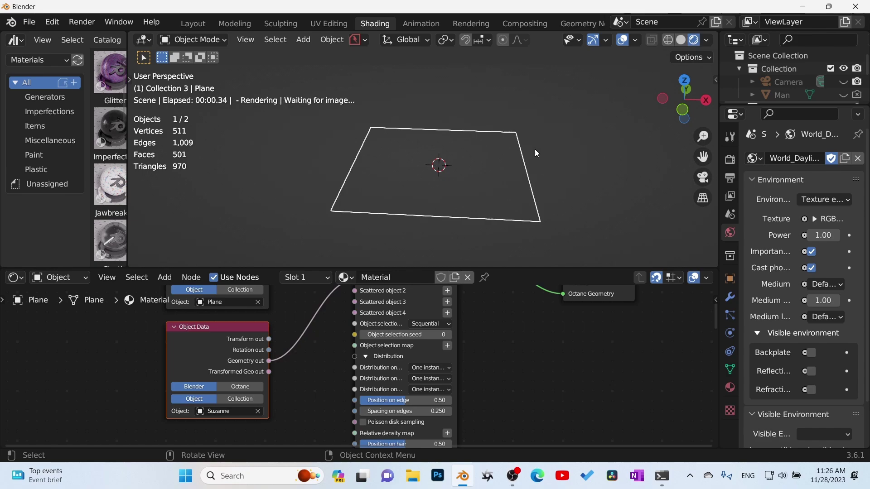
{"action": "mouse_move", "coordinate": [534, 149]}
{"action": "middle_mouse_down"}
{"action": "mouse_move", "coordinate": [518, 192]}
{"action": "mouse_move", "coordinate": [493, 197]}
{"action": "middle_mouse_up"}
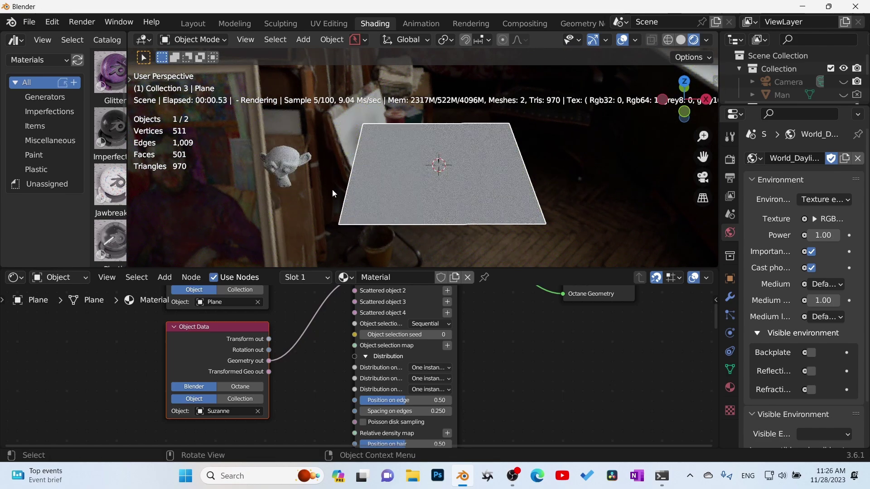
{"action": "left_click", "coordinate": [682, 40]}
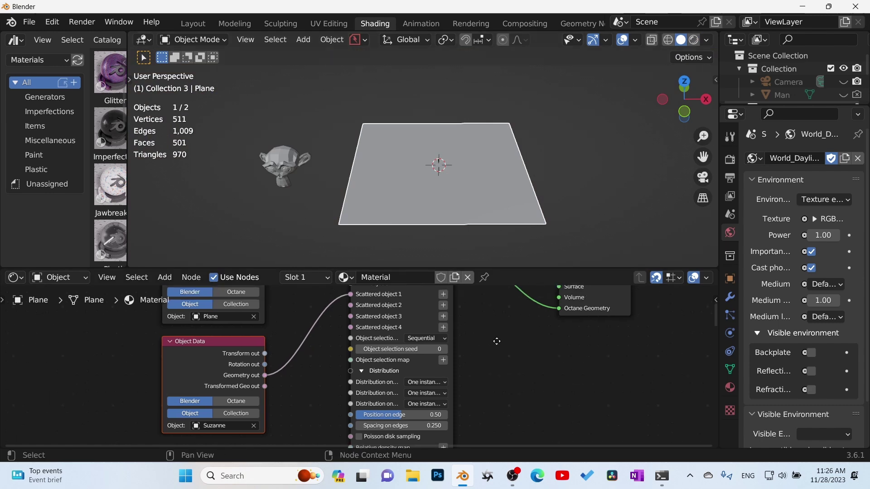
Step: Show the Plane's Object Data properties down to the Octane Geometric Node section
{"action": "middle_click_drag", "start_coordinate": [499, 326], "coordinate": [496, 341]}
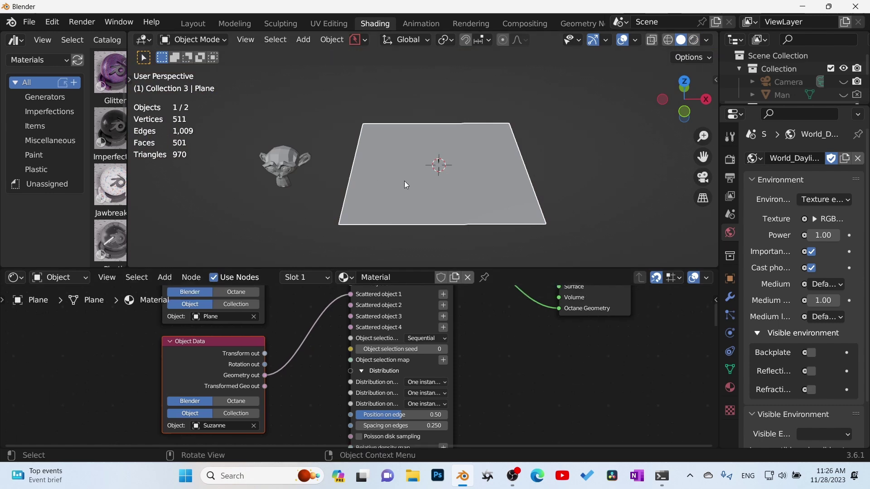
{"action": "left_click", "coordinate": [731, 370]}
{"action": "scroll", "coordinate": [779, 340], "scroll_direction": "down", "scroll_amount": 15}
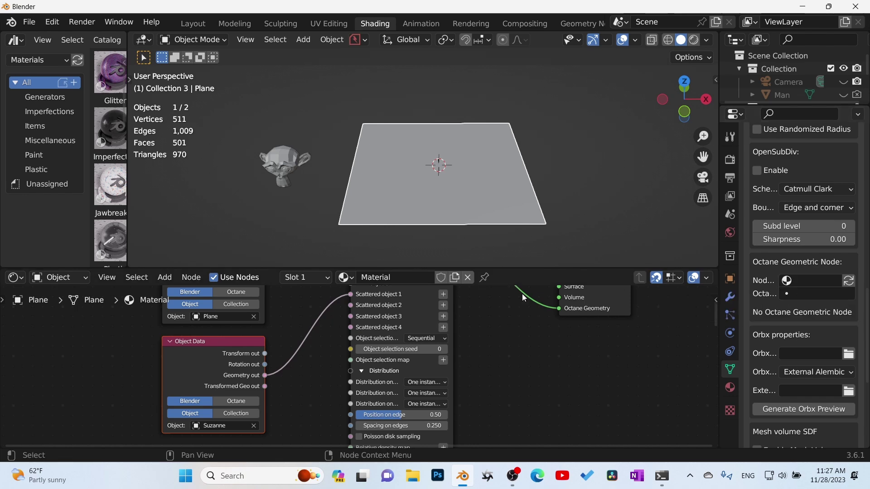
{"action": "left_click", "coordinate": [401, 278]}
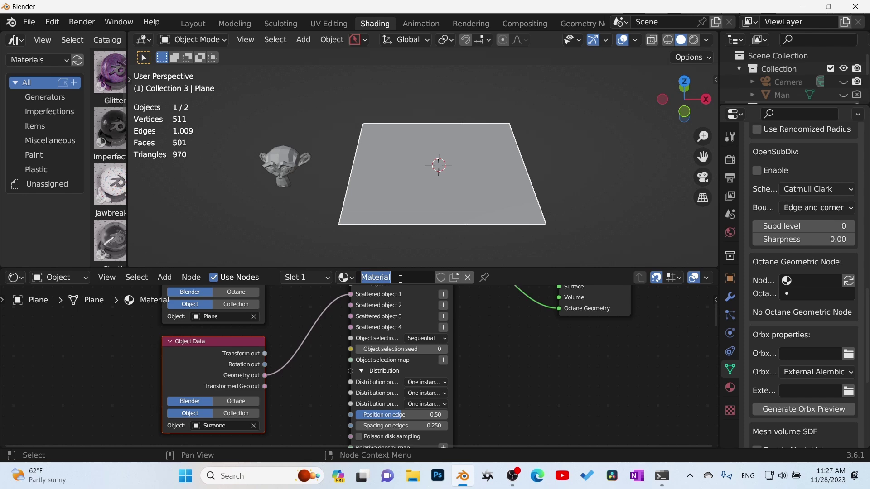
Step: Set the Octane Geometric Node to the scatt material and its Scatter on surface node
{"action": "left_click", "coordinate": [810, 281]}
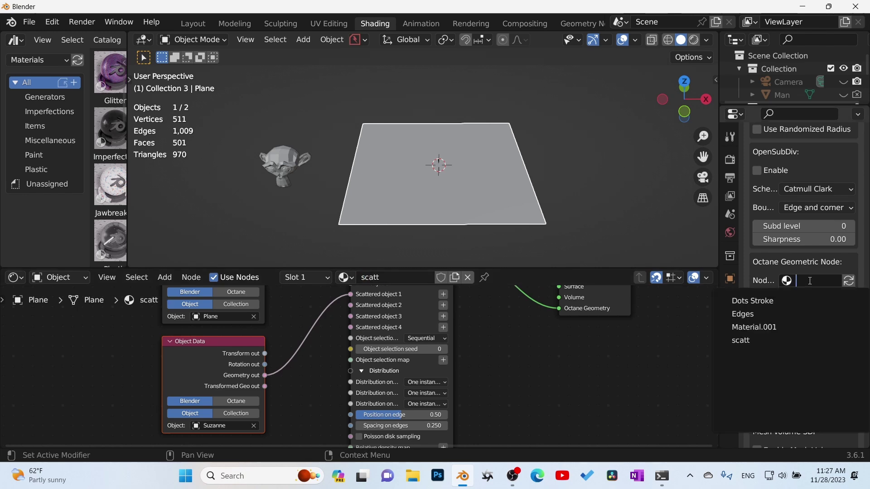
{"action": "left_click", "coordinate": [757, 346]}
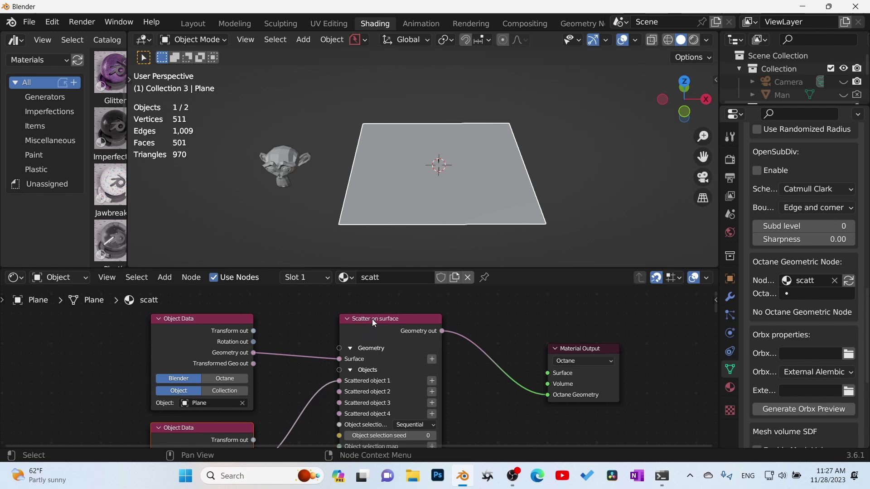
{"action": "left_click", "coordinate": [800, 295]}
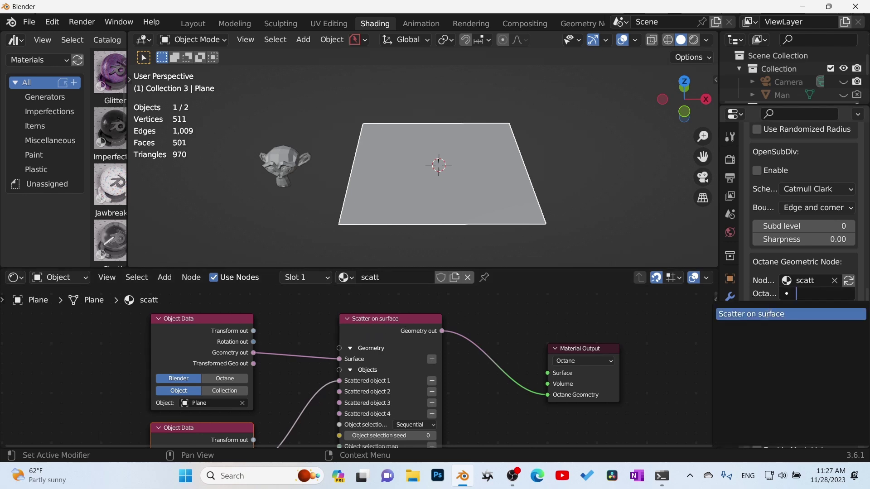
{"action": "left_click", "coordinate": [793, 314]}
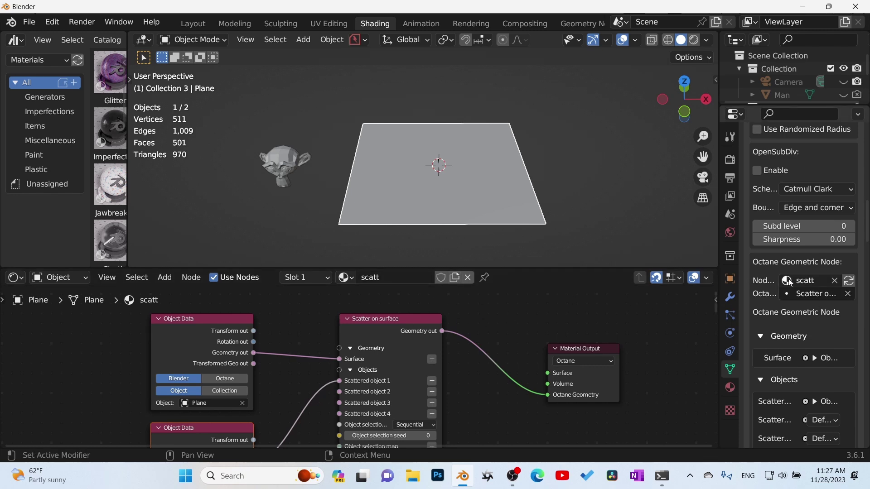
Step: Show the rendered preview and toggle the plane into vertex Edit Mode and back to Object Mode
{"action": "left_click", "coordinate": [694, 40]}
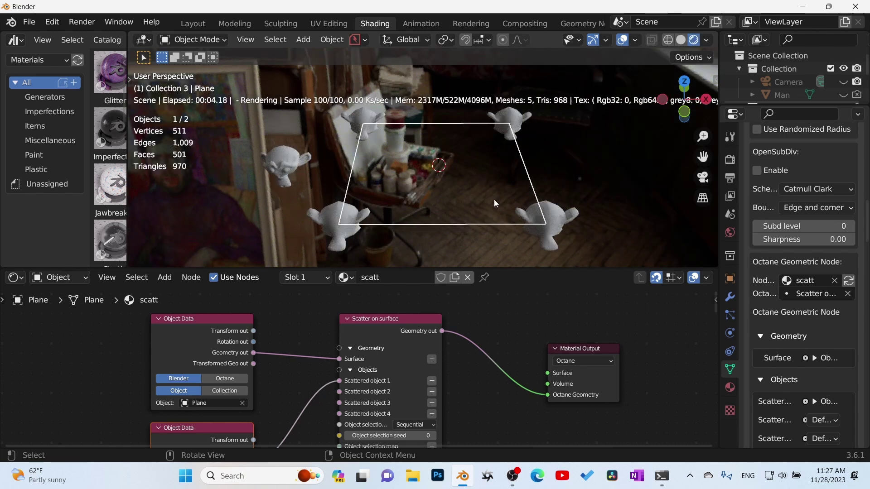
{"action": "middle_click_drag", "start_coordinate": [494, 199], "coordinate": [506, 168]}
{"action": "key", "text": "ctrl+Tab"}
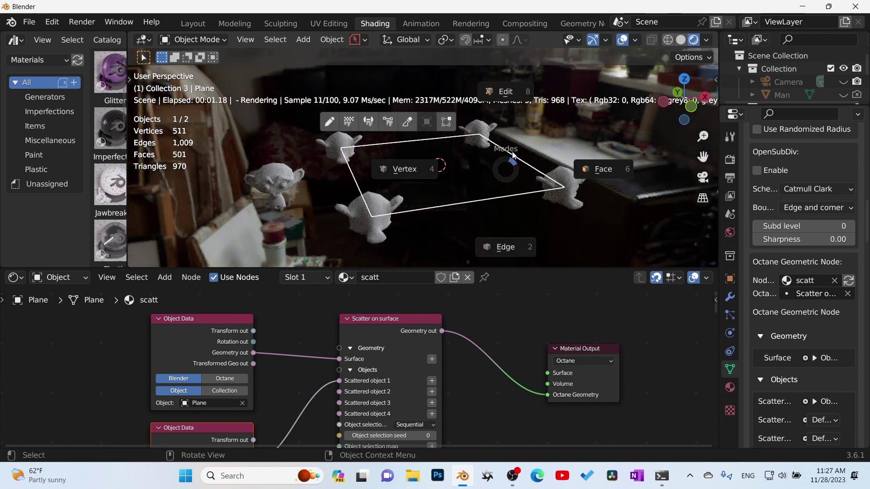
{"action": "left_click", "coordinate": [392, 165]}
{"action": "key", "text": "ctrl+Tab"}
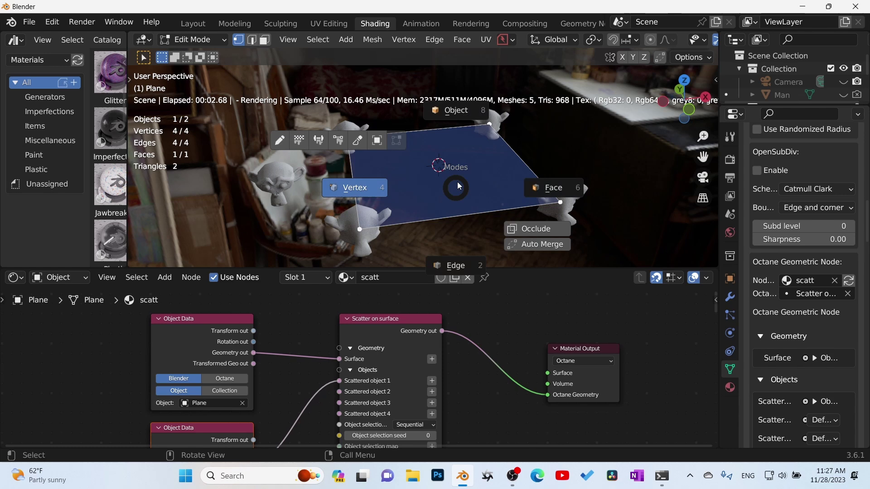
{"action": "left_click", "coordinate": [469, 115]}
Step: Pan the node editor and widen the Scatter on surface node so its labels read fully
{"action": "scroll", "coordinate": [504, 387], "scroll_direction": "up", "scroll_amount": 2}
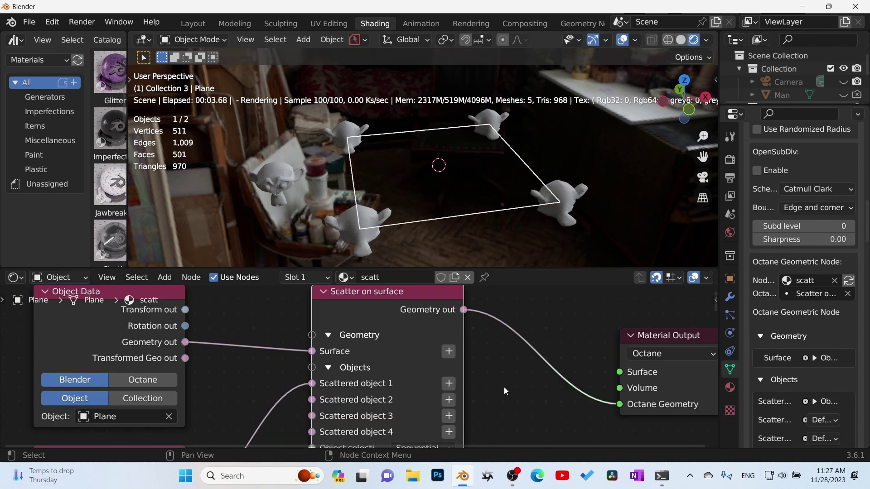
{"action": "middle_click_drag", "start_coordinate": [504, 387], "coordinate": [478, 335]}
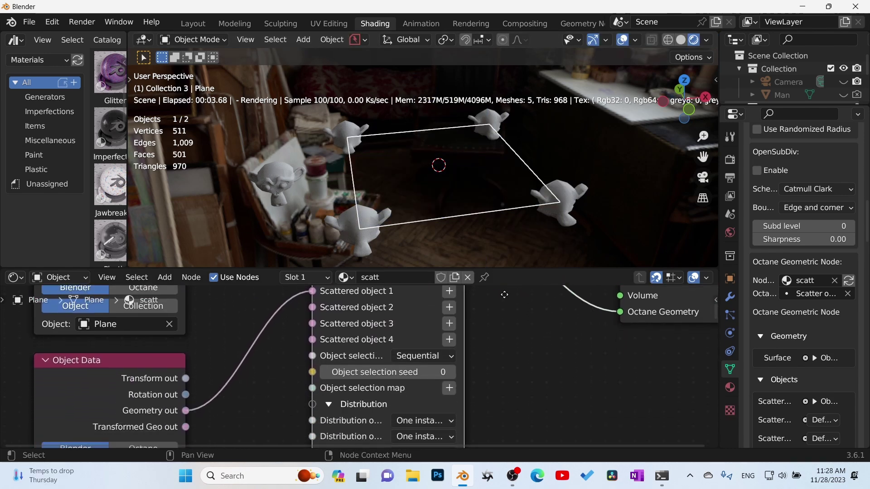
{"action": "middle_click_drag", "start_coordinate": [494, 378], "coordinate": [471, 355]}
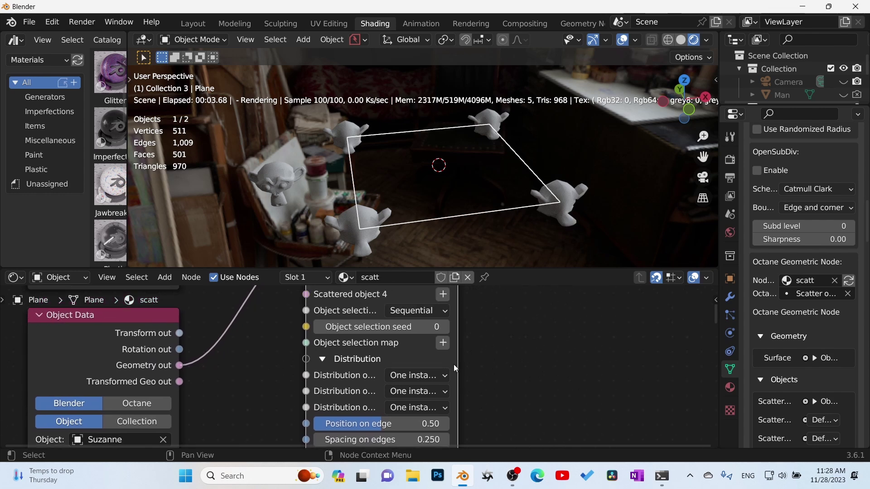
{"action": "left_click_drag", "start_coordinate": [458, 361], "coordinate": [614, 361]}
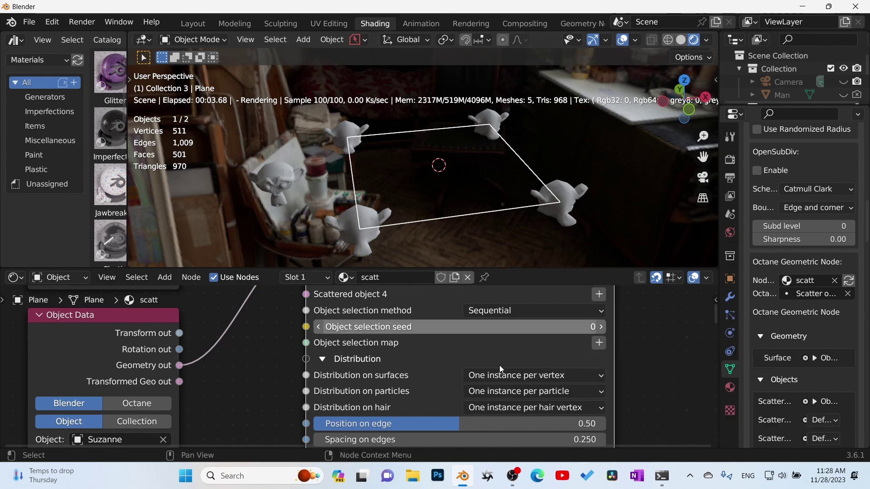
Step: Set Distribution on surfaces to Random instances by relative density and reveal the Density settings
{"action": "left_click", "coordinate": [513, 378]}
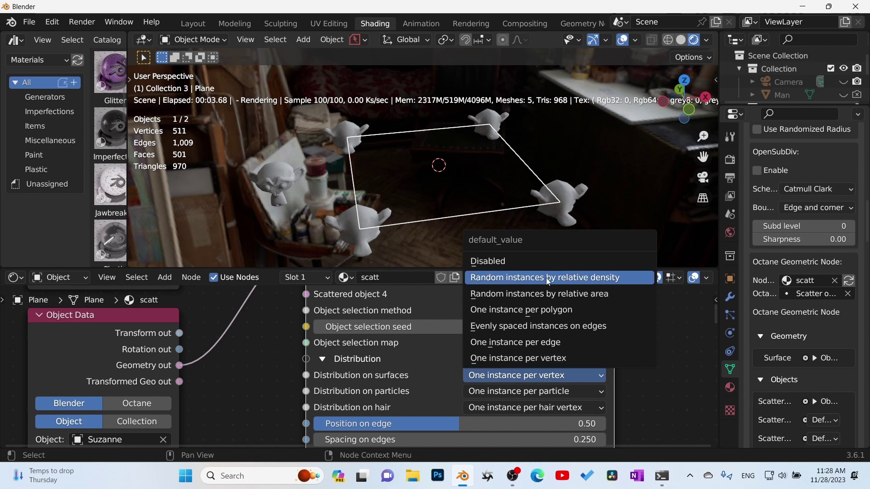
{"action": "left_click", "coordinate": [573, 278]}
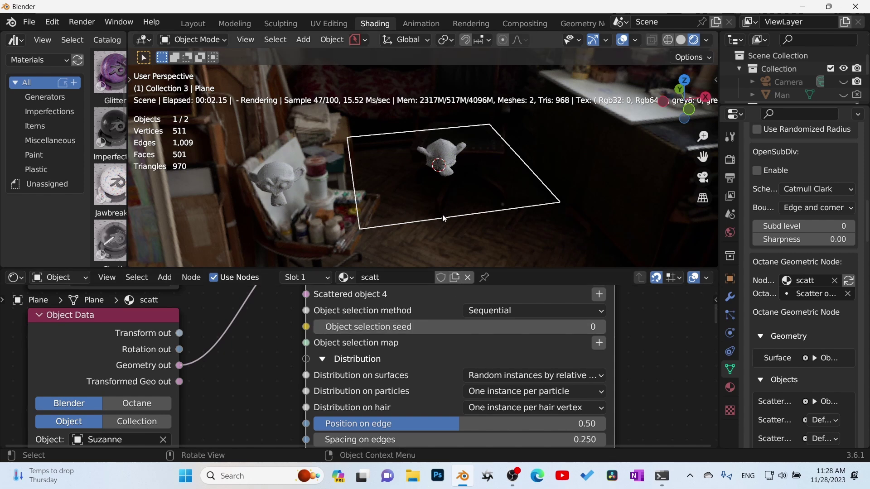
{"action": "middle_click_drag", "start_coordinate": [635, 418], "coordinate": [625, 244]}
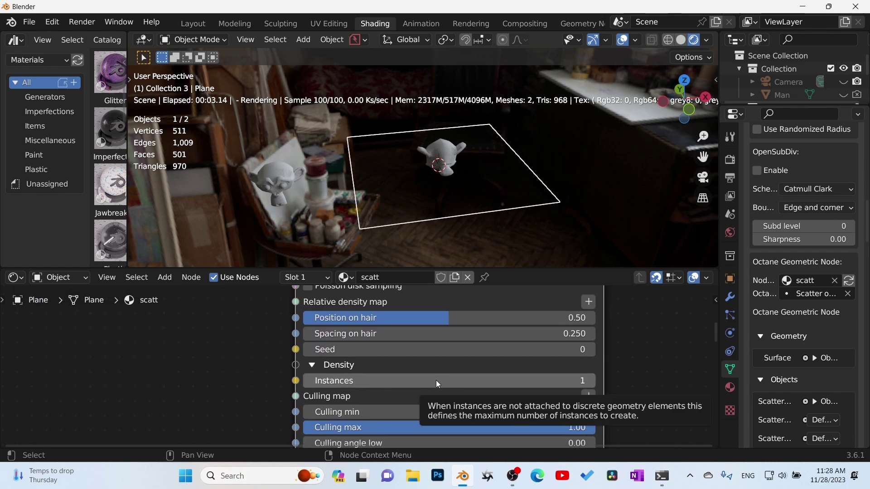
Step: Set the scatter Instances to 100 and view the dense Suzanne field in Rendered shading
{"action": "left_click", "coordinate": [681, 39]}
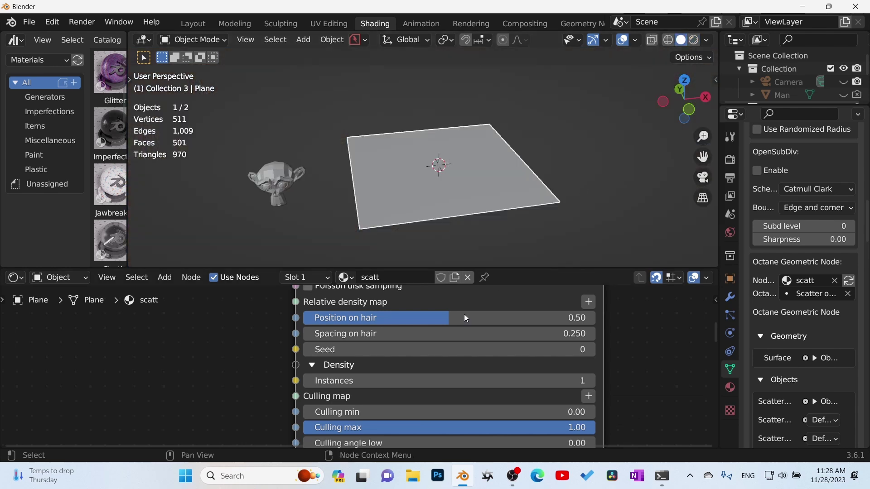
{"action": "left_click_drag", "start_coordinate": [369, 387], "coordinate": [395, 383]}
{"action": "left_click", "coordinate": [333, 383]}
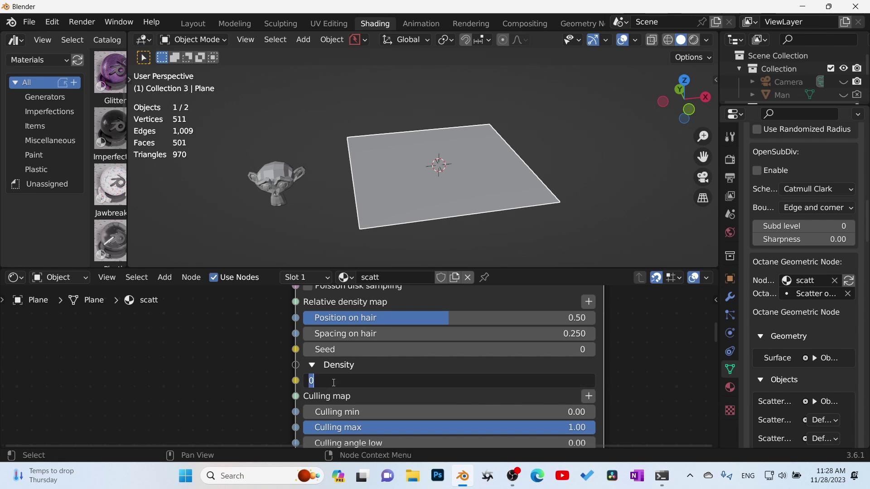
{"action": "key", "text": "Return"}
{"action": "left_click", "coordinate": [694, 39]}
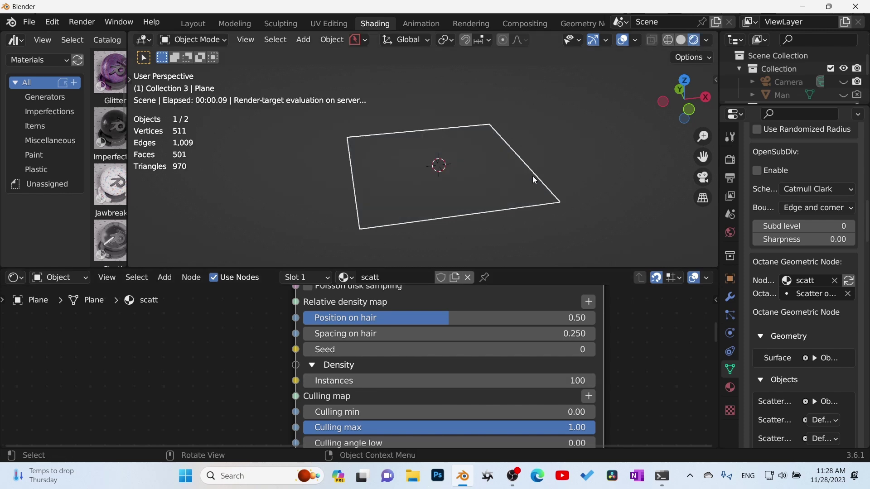
{"action": "middle_click_drag", "start_coordinate": [532, 175], "coordinate": [212, 170]}
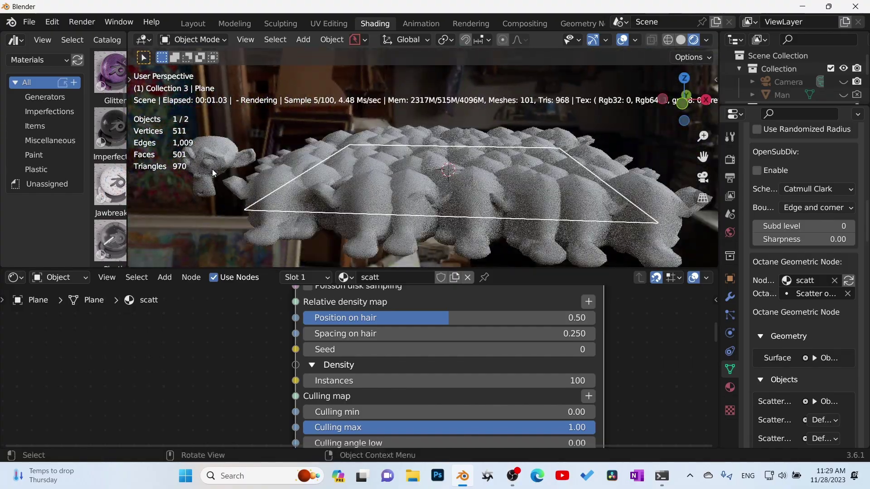
Step: Set the scatter node's orientation priority to Front
{"action": "middle_click_drag", "start_coordinate": [604, 182], "coordinate": [561, 268]}
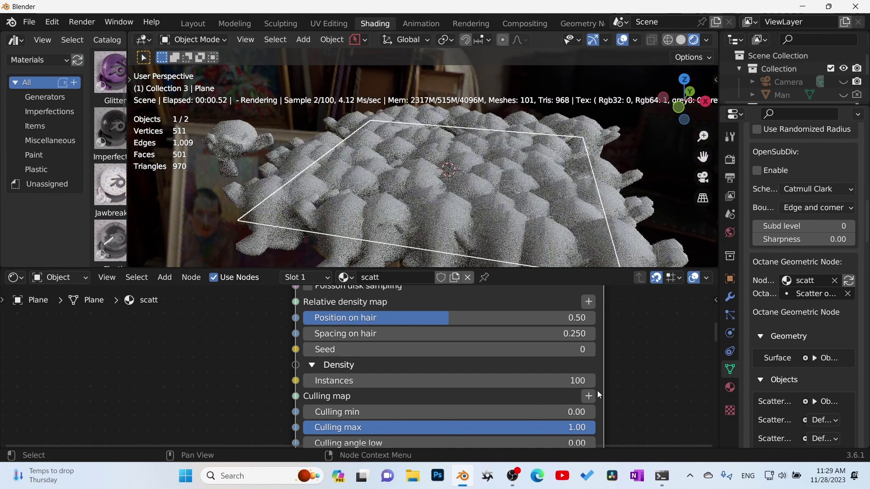
{"action": "scroll", "coordinate": [646, 417], "scroll_direction": "down", "scroll_amount": 10, "text": "shift"}
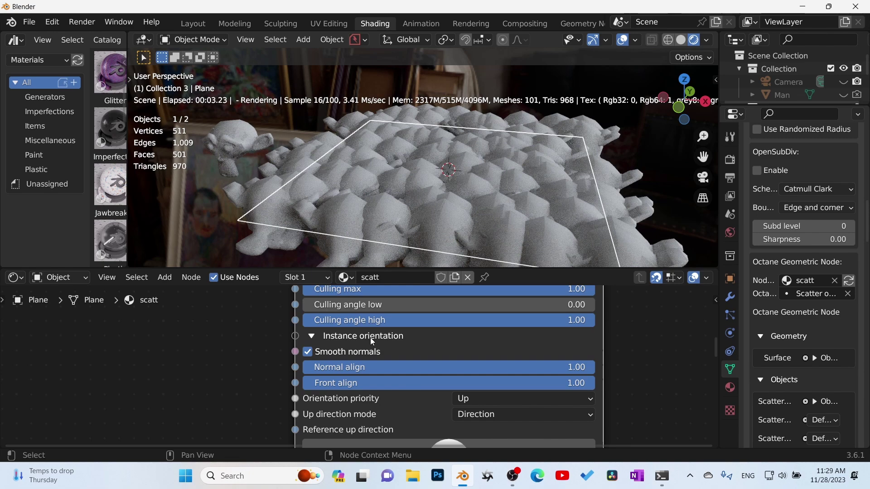
{"action": "left_click", "coordinate": [466, 405]}
{"action": "left_click", "coordinate": [498, 368]}
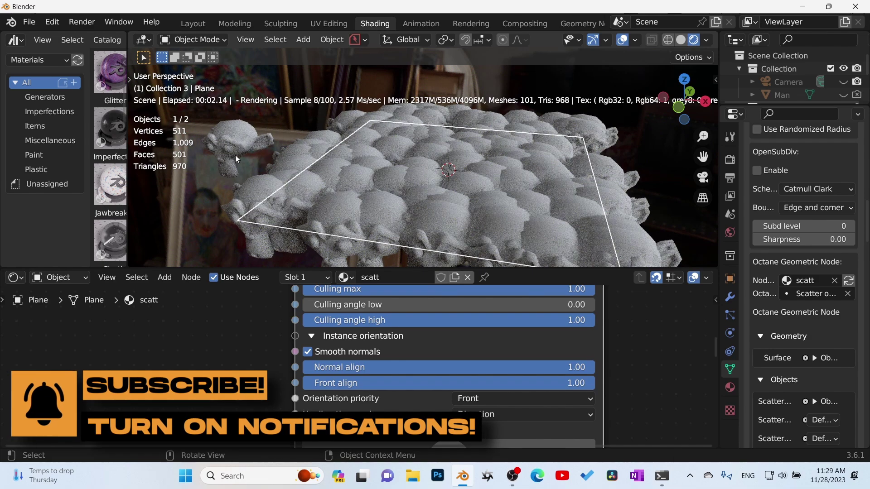
Step: Orbit down to low angles over the Suzanne heads and scroll to the Instance transform settings
{"action": "middle_click_drag", "start_coordinate": [235, 155], "coordinate": [273, 144]}
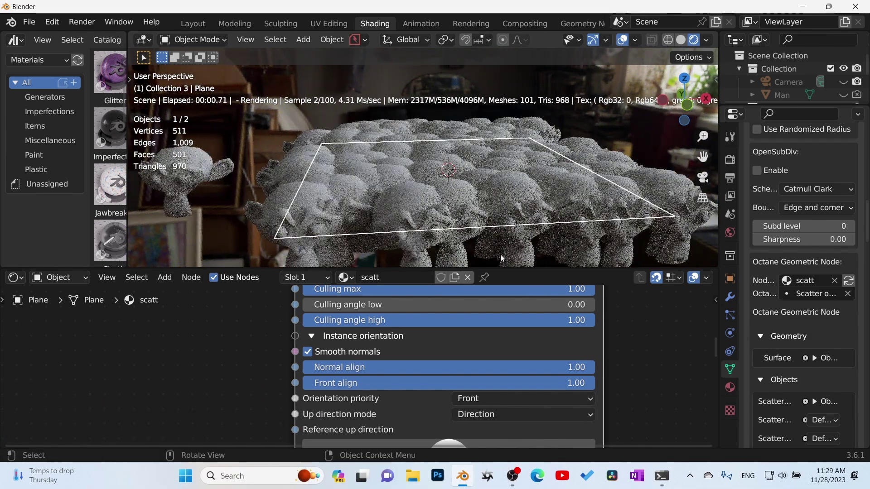
{"action": "middle_click_drag", "start_coordinate": [500, 254], "coordinate": [505, 238]}
{"action": "middle_click_drag", "start_coordinate": [602, 389], "coordinate": [622, 321]}
{"action": "scroll", "coordinate": [549, 372], "scroll_direction": "down", "scroll_amount": 4}
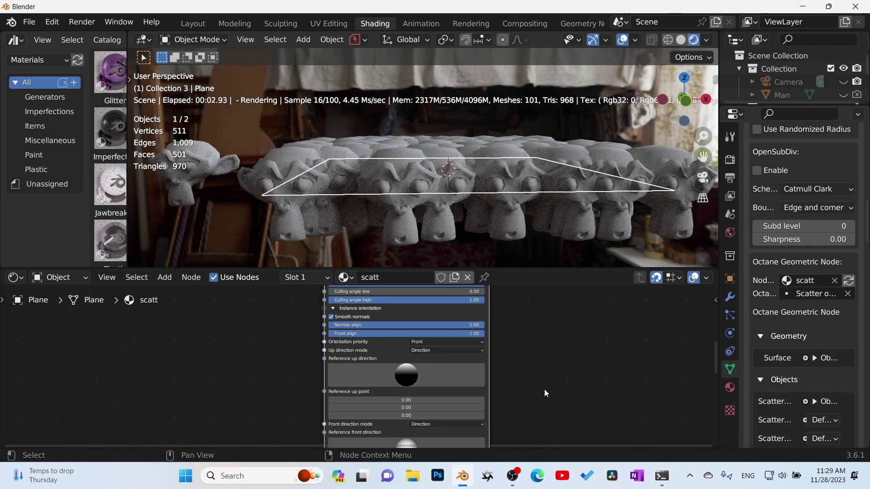
{"action": "scroll", "coordinate": [498, 375], "scroll_direction": "up", "scroll_amount": 3}
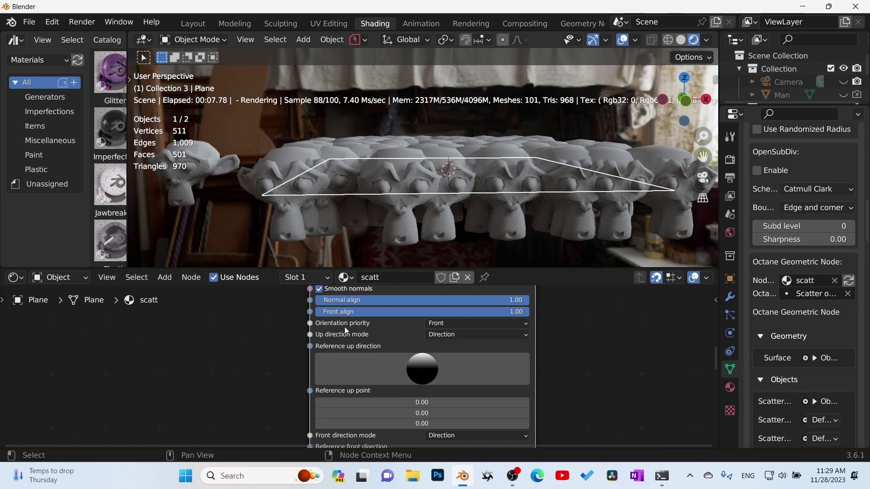
{"action": "scroll", "coordinate": [573, 405], "scroll_direction": "down", "scroll_amount": 5}
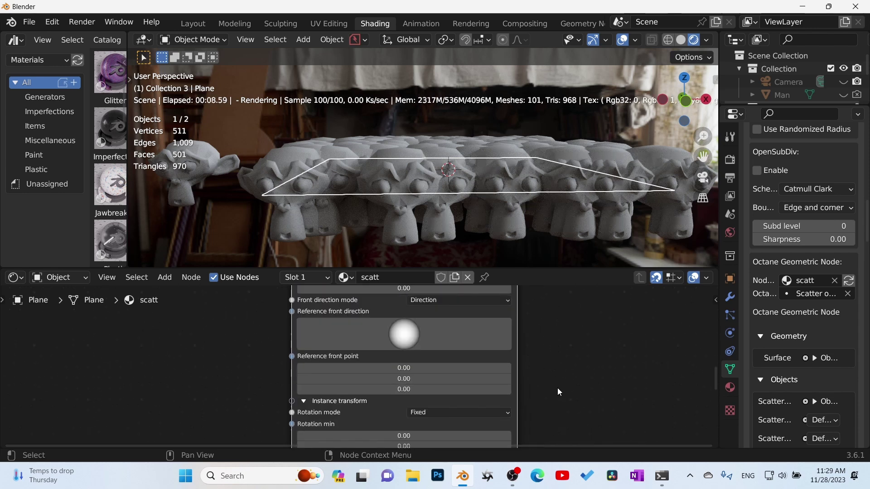
{"action": "scroll", "coordinate": [555, 390], "scroll_direction": "down", "scroll_amount": 5}
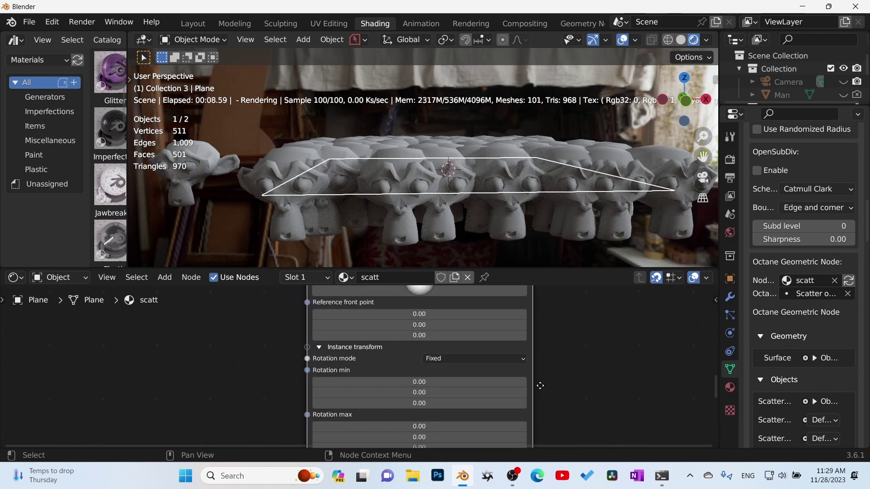
Step: Set the Scatter on Surface node's Rotation max X, Y, Z to 0, 0 and -1.79
{"action": "middle_click_drag", "start_coordinate": [539, 321], "coordinate": [534, 364]}
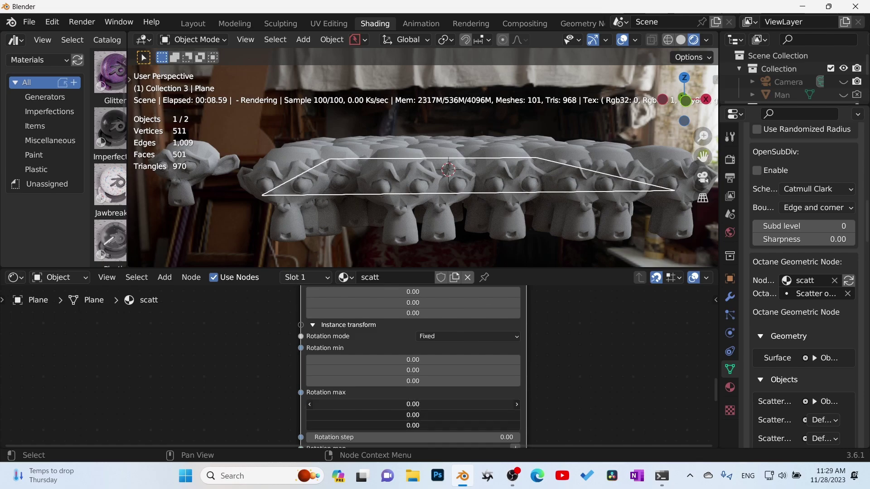
{"action": "mouse_move", "coordinate": [413, 404]}
{"action": "left_mouse_down"}
{"action": "mouse_move", "coordinate": [519, 404]}
{"action": "mouse_move", "coordinate": [335, 404]}
{"action": "mouse_move", "coordinate": [424, 407]}
{"action": "left_mouse_up"}
{"action": "left_click", "coordinate": [424, 407]}
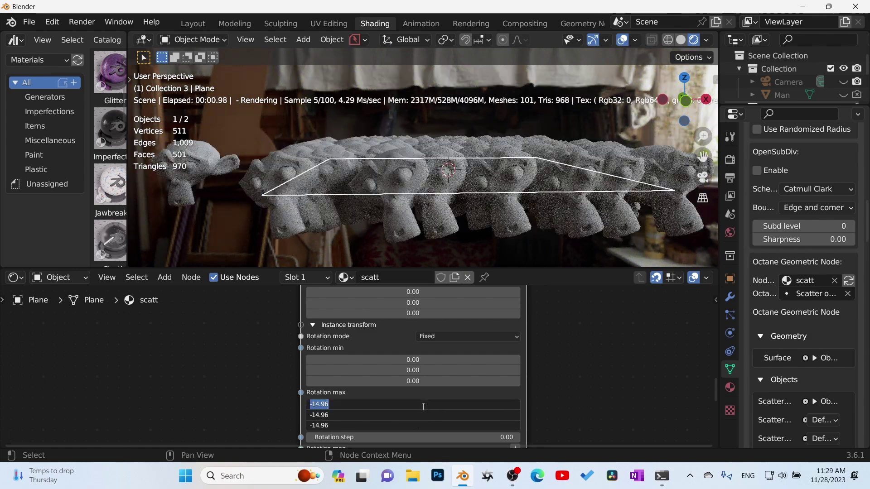
{"action": "key", "text": "Return"}
{"action": "scroll", "coordinate": [423, 407], "scroll_direction": "down", "scroll_amount": 8}
{"action": "scroll", "coordinate": [414, 392], "scroll_direction": "up", "scroll_amount": 5}
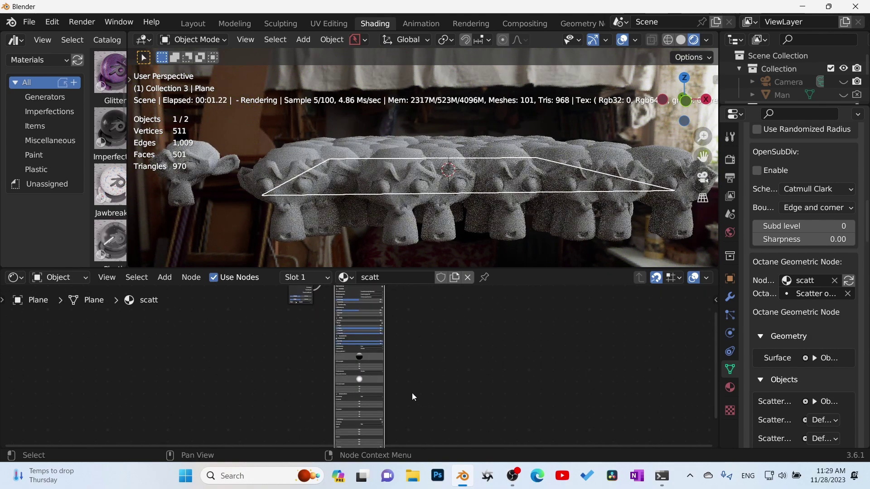
{"action": "scroll", "coordinate": [413, 395], "scroll_direction": "up", "scroll_amount": 4}
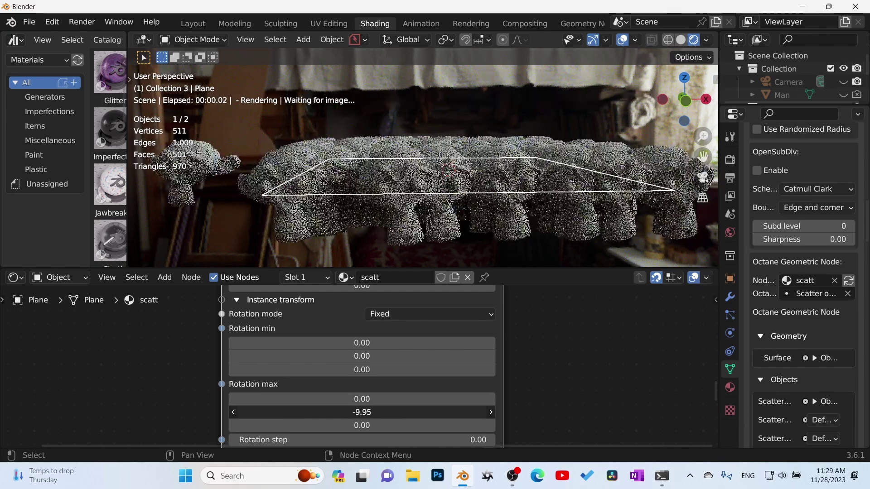
{"action": "left_click_drag", "start_coordinate": [362, 412], "coordinate": [378, 412]}
{"action": "type", "text": "0"}
{"action": "key", "text": "Return"}
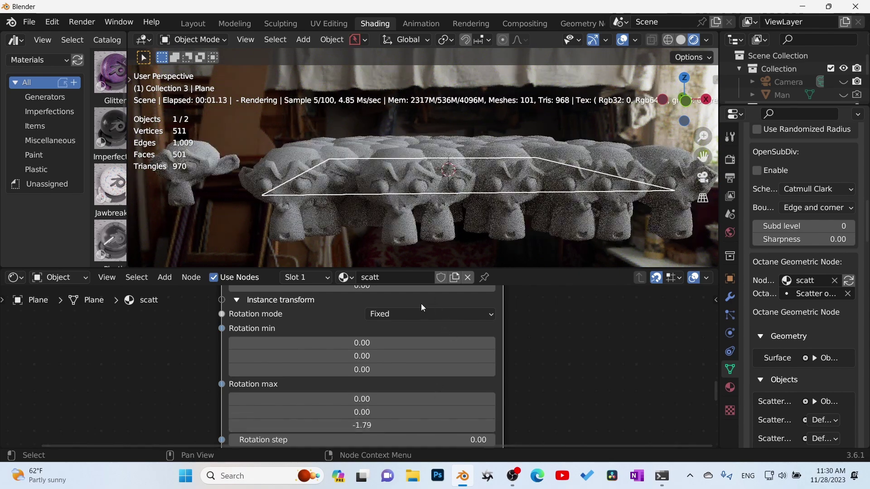
Step: Switch the scatter Rotation mode to Randomized with independent axes
{"action": "left_click", "coordinate": [411, 315]}
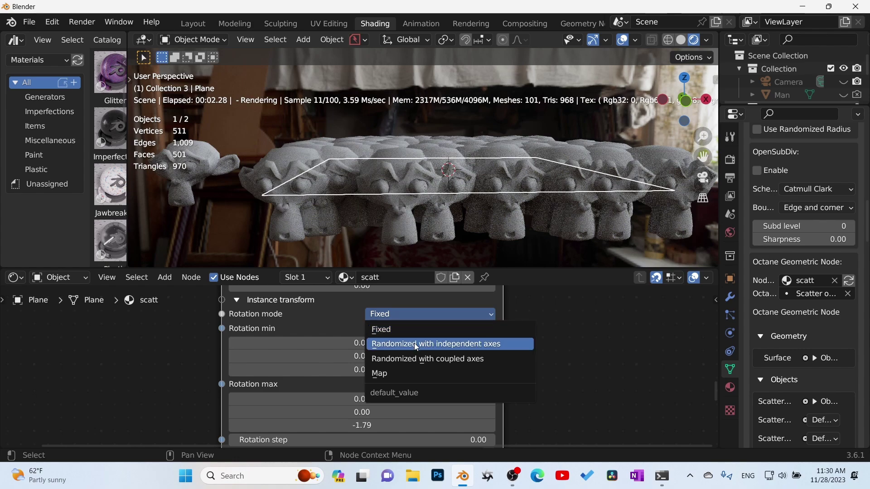
{"action": "left_click", "coordinate": [444, 347]}
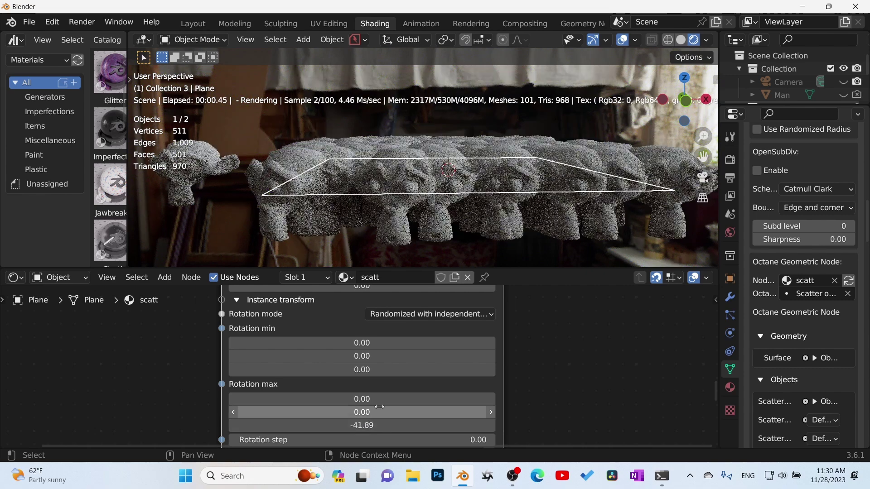
{"action": "middle_click_drag", "start_coordinate": [656, 415], "coordinate": [588, 426]}
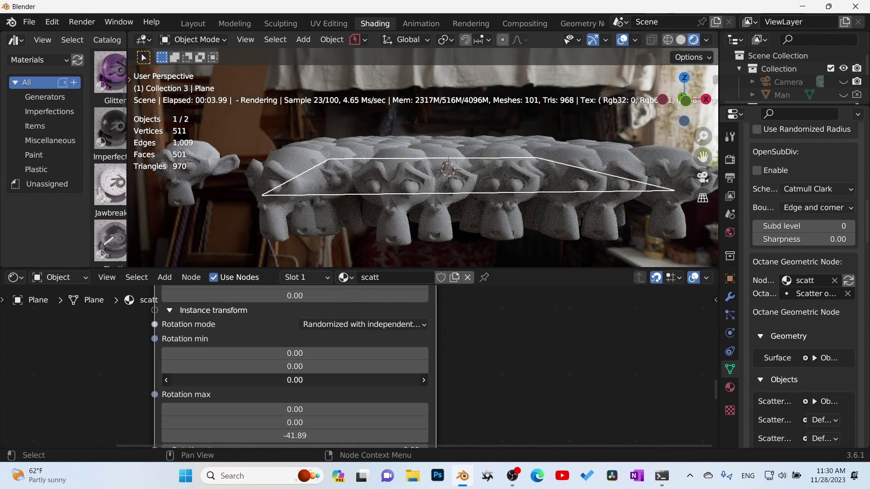
Step: Set Rotation min Z to -34.57 and Rotation max Z to 360, then check the rotated heads
{"action": "left_click_drag", "start_coordinate": [295, 380], "coordinate": [276, 380]}
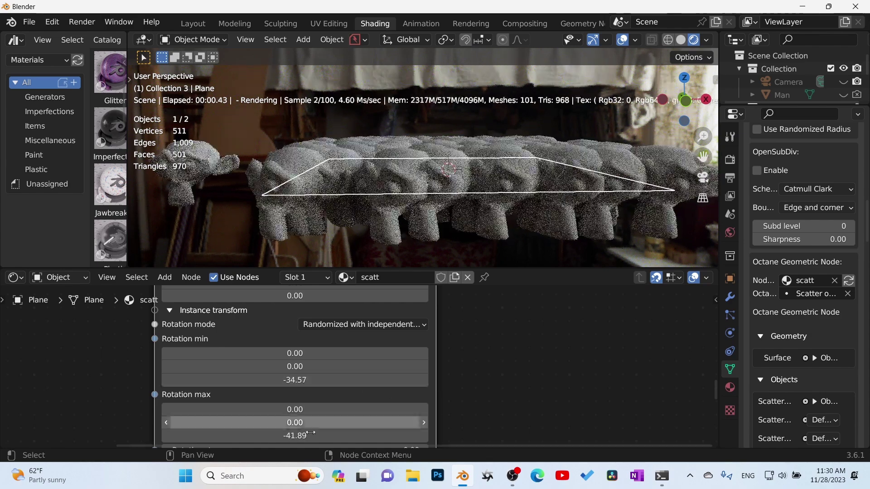
{"action": "left_click", "coordinate": [283, 436]}
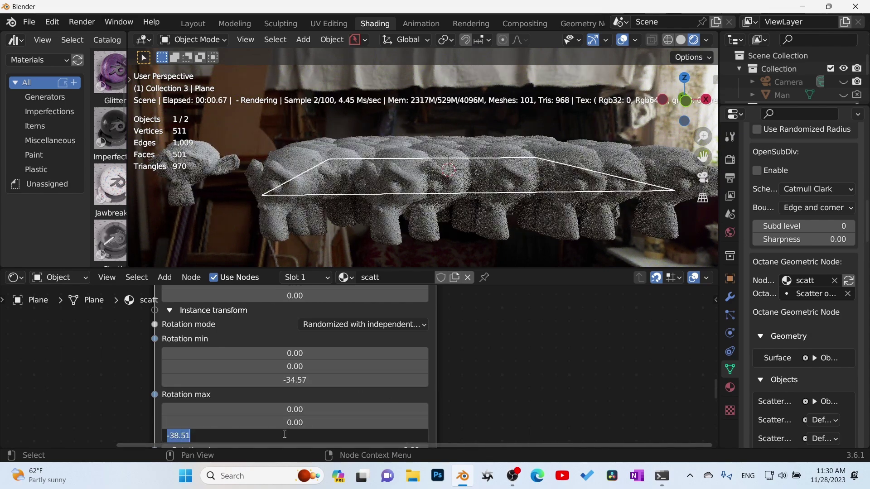
{"action": "type", "text": "360"}
{"action": "key", "text": "Return"}
{"action": "middle_click_drag", "start_coordinate": [395, 191], "coordinate": [404, 150]}
{"action": "scroll", "coordinate": [474, 379], "scroll_direction": "down", "scroll_amount": 6}
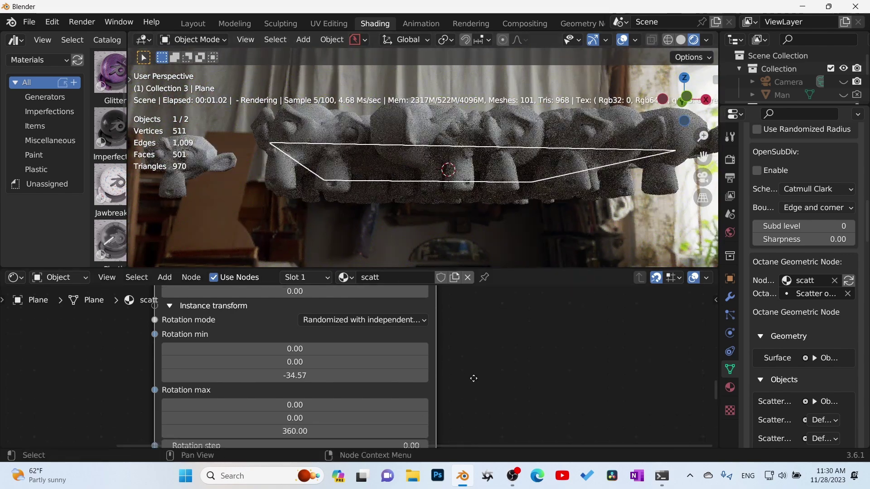
{"action": "scroll", "coordinate": [506, 418], "scroll_direction": "down", "scroll_amount": 1}
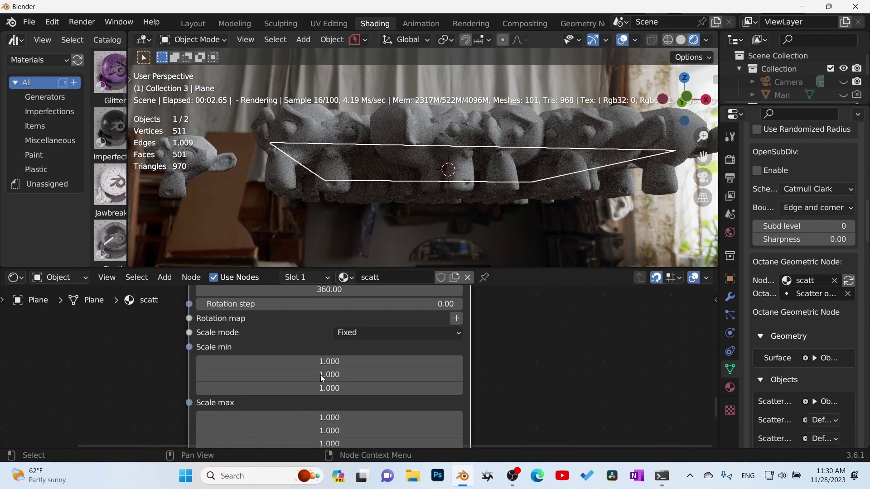
Step: Set Scale mode to Randomized with independent axes and try Scale max 0.110
{"action": "left_click", "coordinate": [379, 339]}
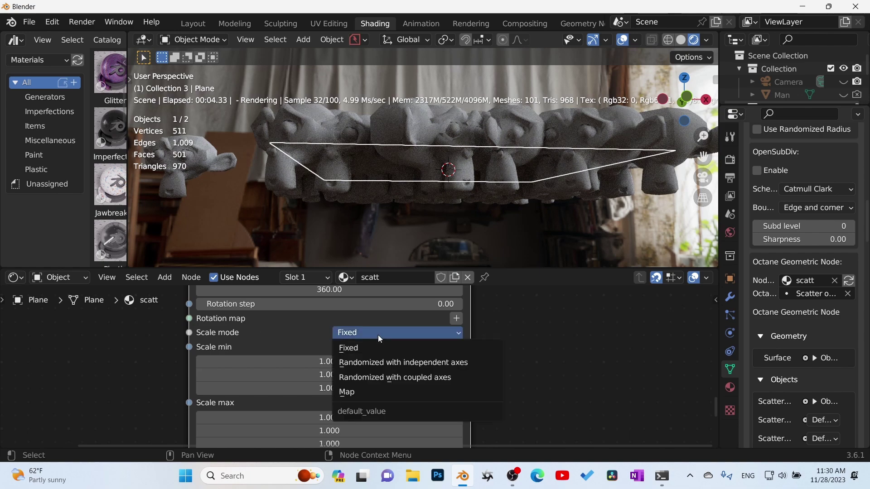
{"action": "left_click", "coordinate": [378, 361]}
{"action": "middle_click_drag", "start_coordinate": [563, 385], "coordinate": [573, 345]}
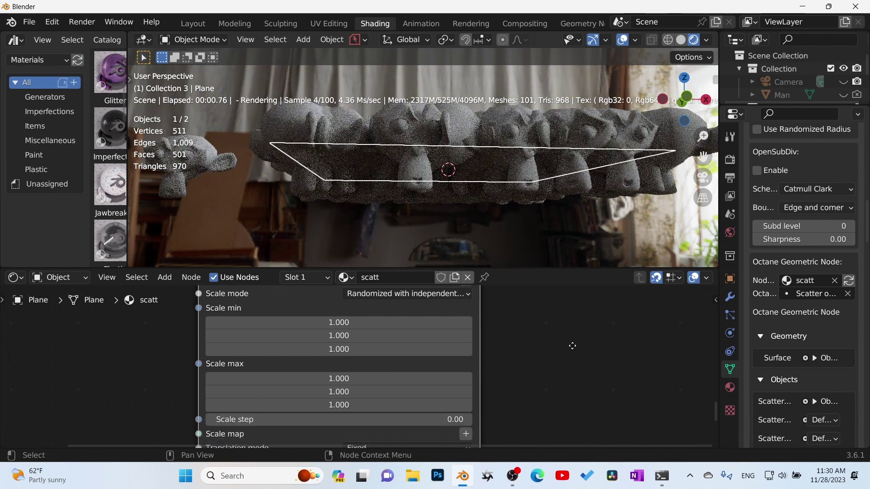
{"action": "left_click_drag", "start_coordinate": [338, 378], "coordinate": [268, 378]}
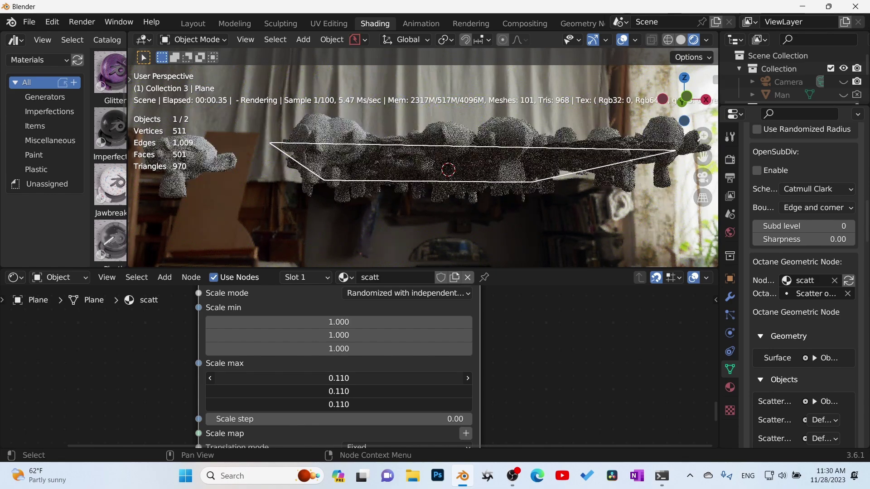
{"action": "middle_click_drag", "start_coordinate": [550, 392], "coordinate": [558, 453]}
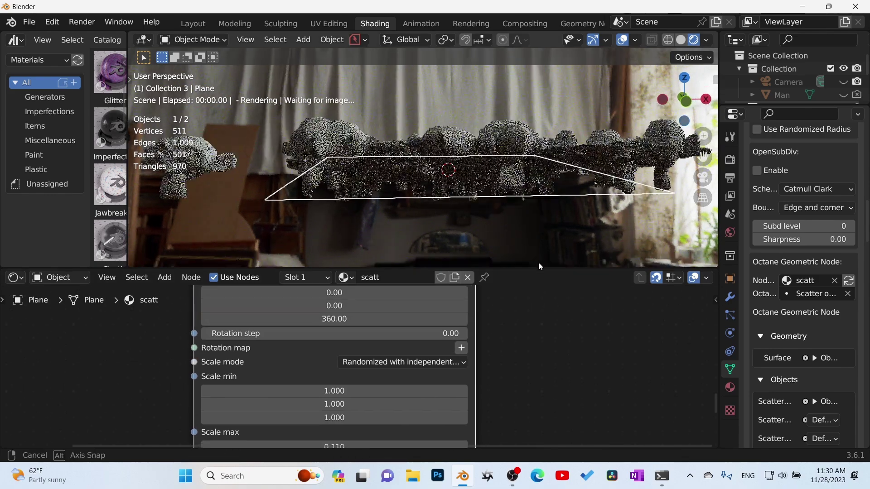
Step: Return Scale min and Scale max to 1.000 and view the plane near edge-on
{"action": "middle_click_drag", "start_coordinate": [538, 263], "coordinate": [539, 263]}
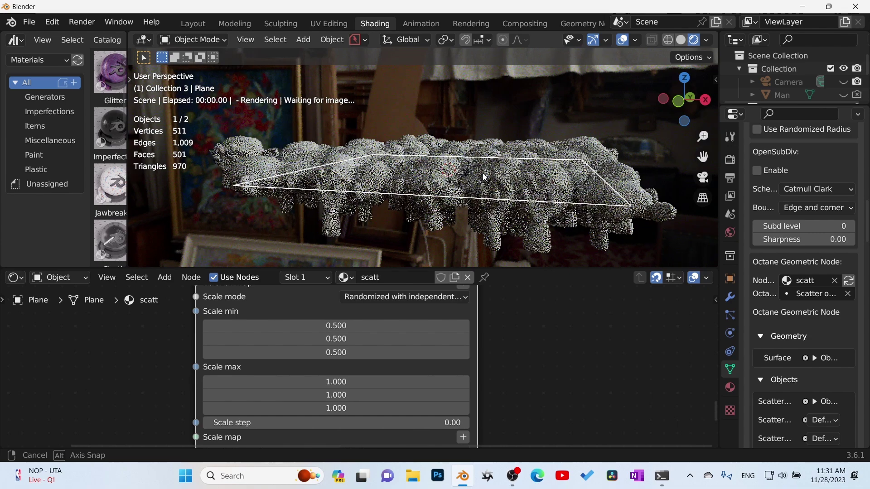
{"action": "middle_click_drag", "start_coordinate": [508, 186], "coordinate": [484, 177]}
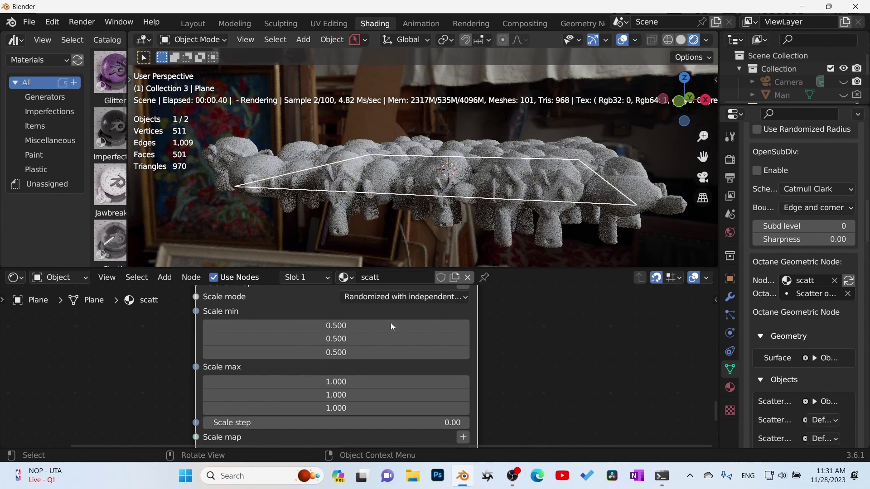
{"action": "middle_click_drag", "start_coordinate": [590, 369], "coordinate": [593, 390]}
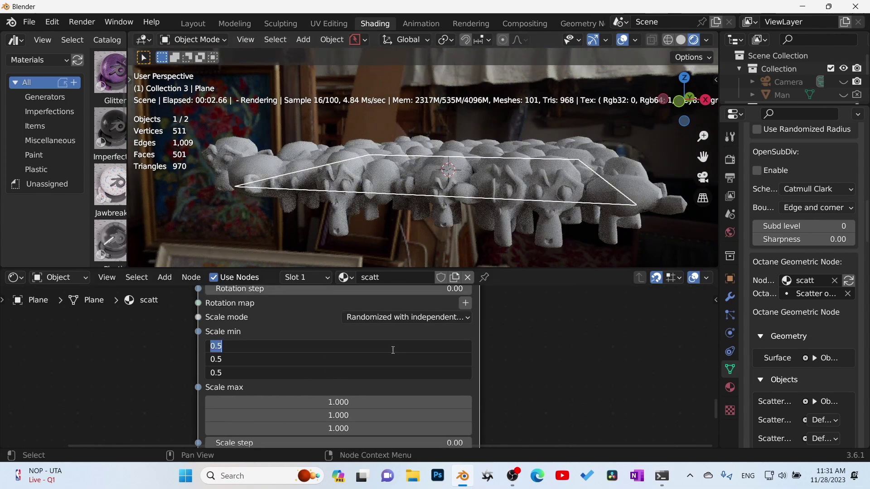
{"action": "key", "text": "Return"}
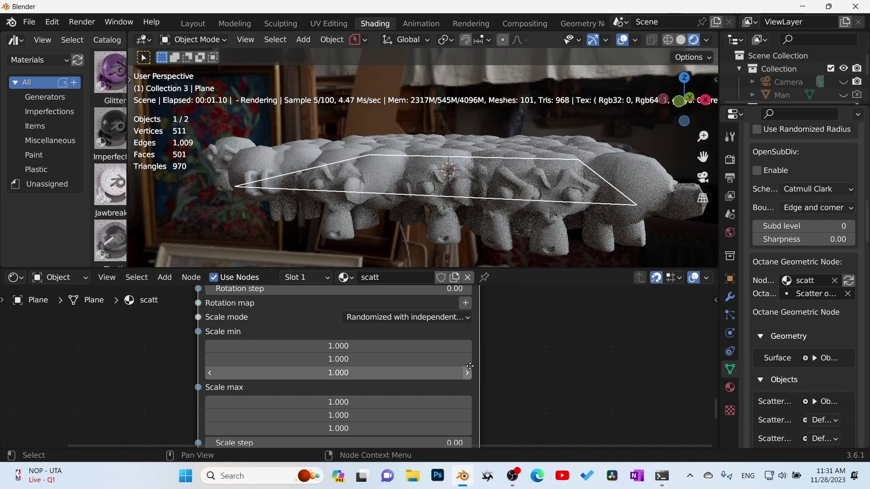
{"action": "middle_click_drag", "start_coordinate": [468, 366], "coordinate": [482, 348]}
{"action": "mouse_move", "coordinate": [521, 381]}
{"action": "middle_mouse_down"}
{"action": "mouse_move", "coordinate": [505, 355]}
{"action": "mouse_move", "coordinate": [493, 355]}
{"action": "mouse_move", "coordinate": [515, 375]}
{"action": "middle_mouse_up"}
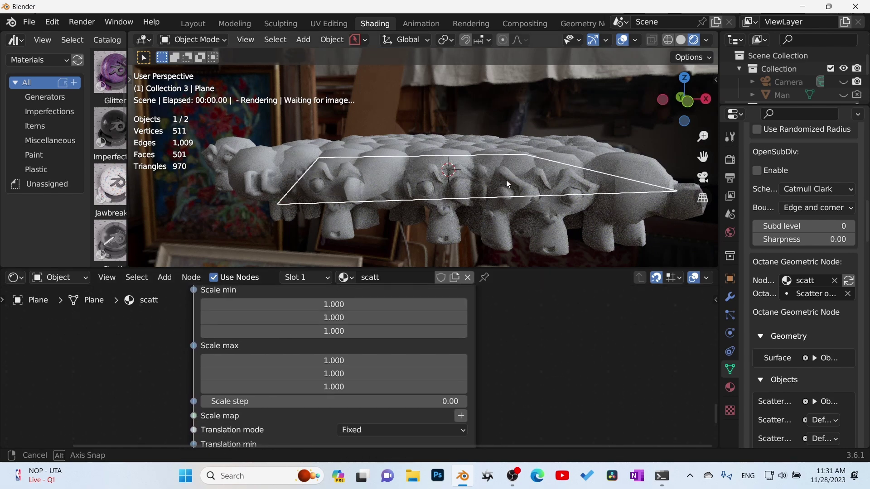
{"action": "middle_click_drag", "start_coordinate": [520, 181], "coordinate": [418, 232]}
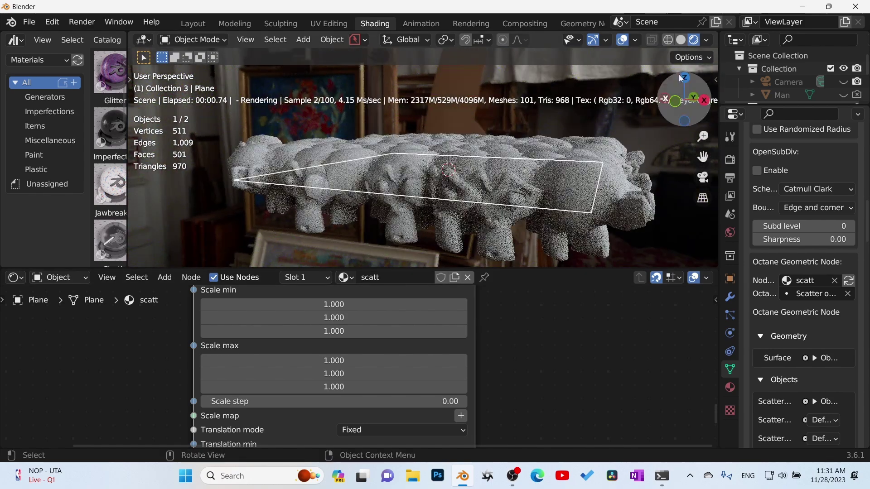
Step: Check the scatter in solid and rendered shading from top and near edge-on angles
{"action": "left_click", "coordinate": [681, 40]}
{"action": "mouse_move", "coordinate": [489, 213]}
{"action": "middle_mouse_down"}
{"action": "mouse_move", "coordinate": [450, 246]}
{"action": "mouse_move", "coordinate": [521, 210]}
{"action": "mouse_move", "coordinate": [443, 184]}
{"action": "mouse_move", "coordinate": [373, 208]}
{"action": "mouse_move", "coordinate": [372, 216]}
{"action": "mouse_move", "coordinate": [470, 219]}
{"action": "mouse_move", "coordinate": [471, 212]}
{"action": "middle_mouse_up"}
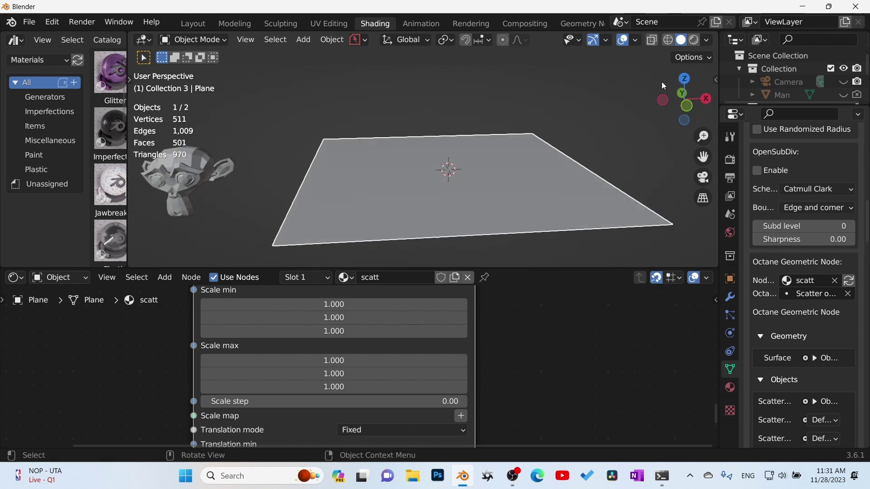
{"action": "left_click", "coordinate": [694, 41]}
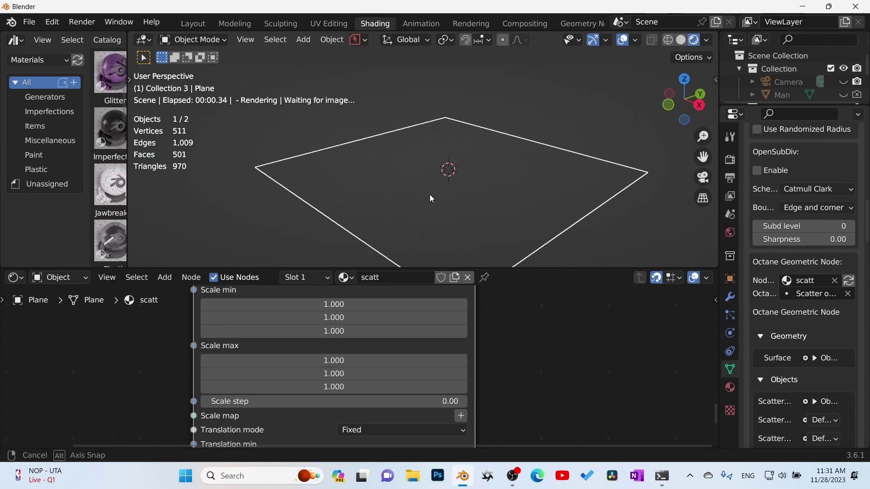
{"action": "middle_click_drag", "start_coordinate": [430, 199], "coordinate": [502, 165]}
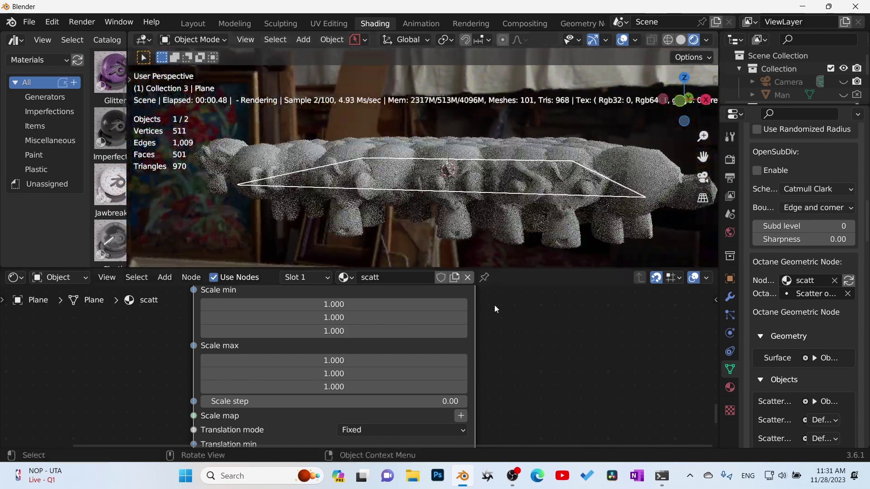
{"action": "middle_click_drag", "start_coordinate": [493, 340], "coordinate": [493, 313]}
{"action": "scroll", "coordinate": [506, 353], "scroll_direction": "down", "scroll_amount": 3}
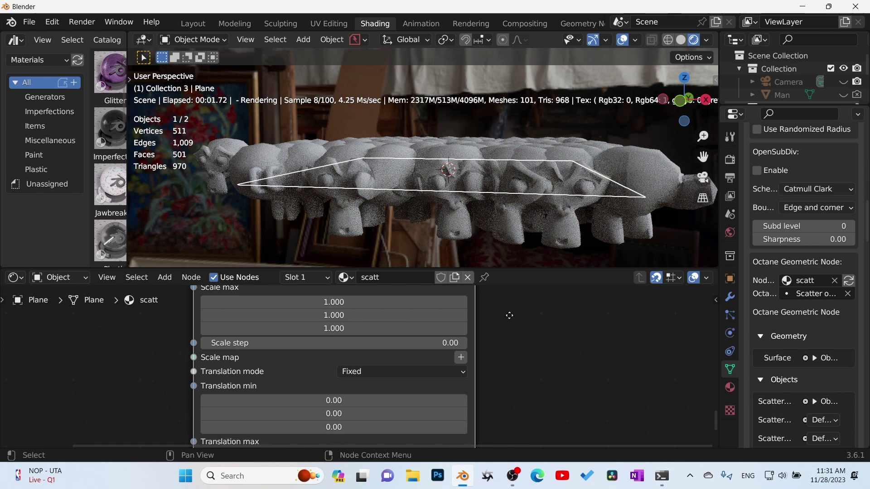
{"action": "scroll", "coordinate": [500, 349], "scroll_direction": "down", "scroll_amount": 3}
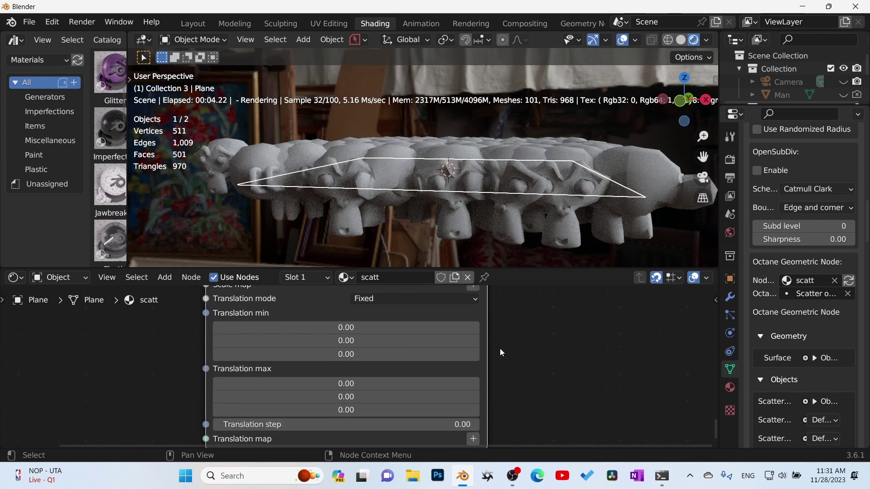
Step: Drag Translation max Y up to about 1.32 and inspect the offset heads
{"action": "middle_click_drag", "start_coordinate": [497, 327], "coordinate": [492, 329]}
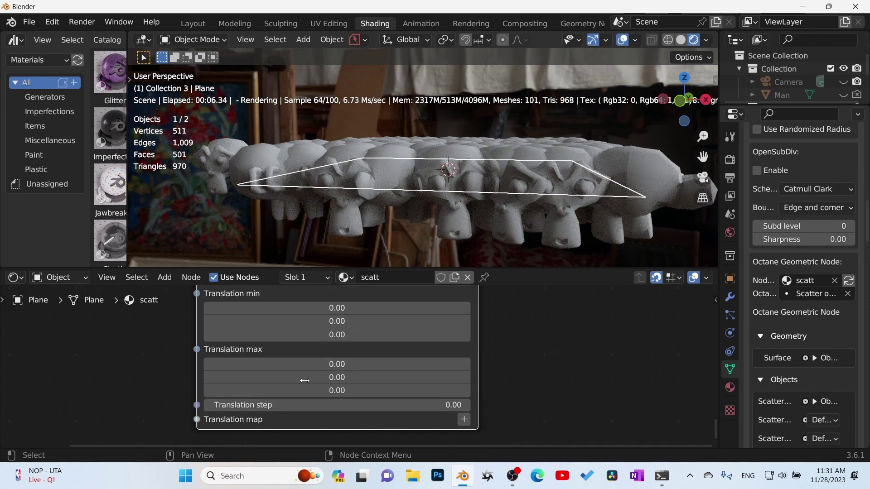
{"action": "left_click_drag", "start_coordinate": [337, 378], "coordinate": [396, 377]}
{"action": "scroll", "coordinate": [335, 363], "scroll_direction": "down", "scroll_amount": 3}
{"action": "middle_click_drag", "start_coordinate": [453, 213], "coordinate": [576, 200]}
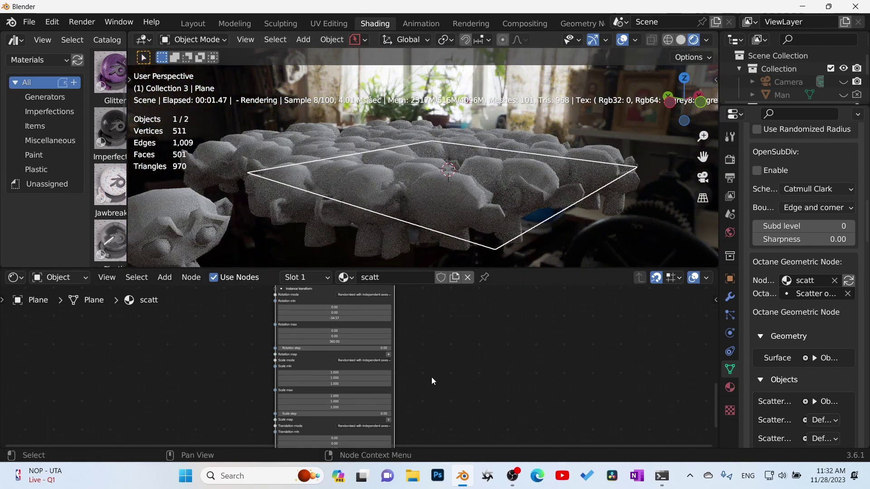
{"action": "scroll", "coordinate": [433, 369], "scroll_direction": "down", "scroll_amount": 2}
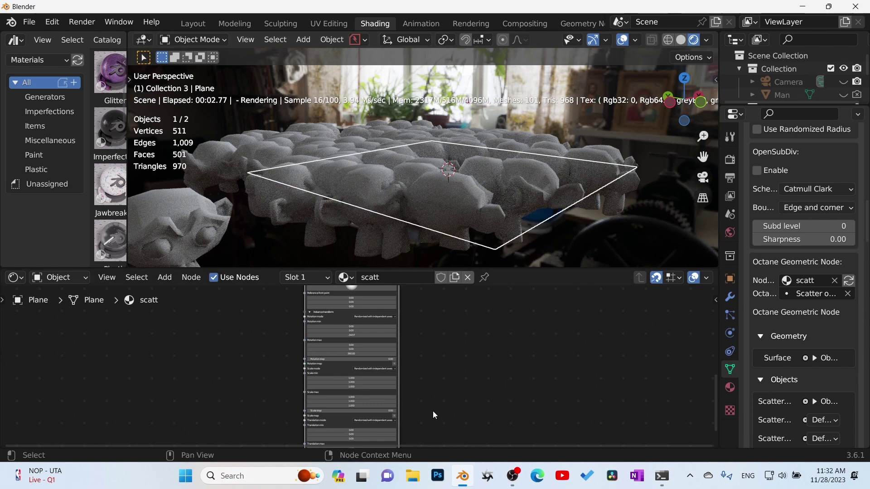
{"action": "scroll", "coordinate": [461, 354], "scroll_direction": "up", "scroll_amount": 6}
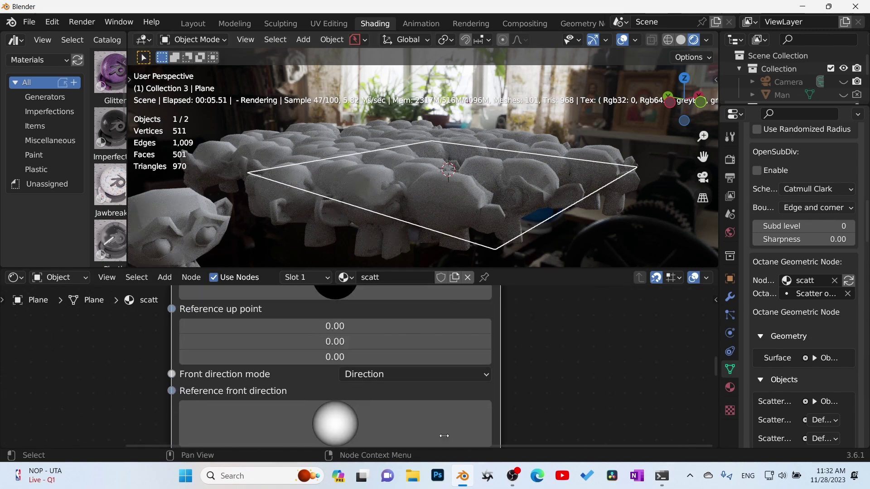
{"action": "scroll", "coordinate": [445, 436], "scroll_direction": "up", "scroll_amount": 10}
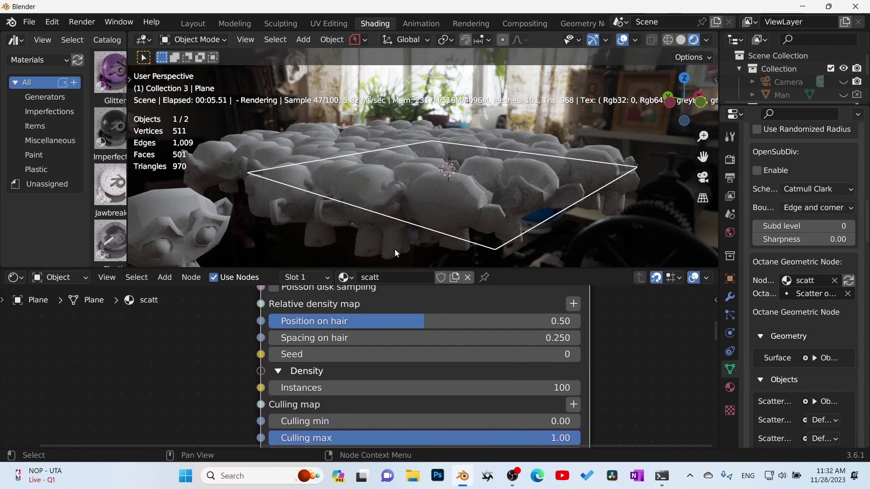
Step: In solid shading, add a cube and shrink it
{"action": "left_click", "coordinate": [681, 42]}
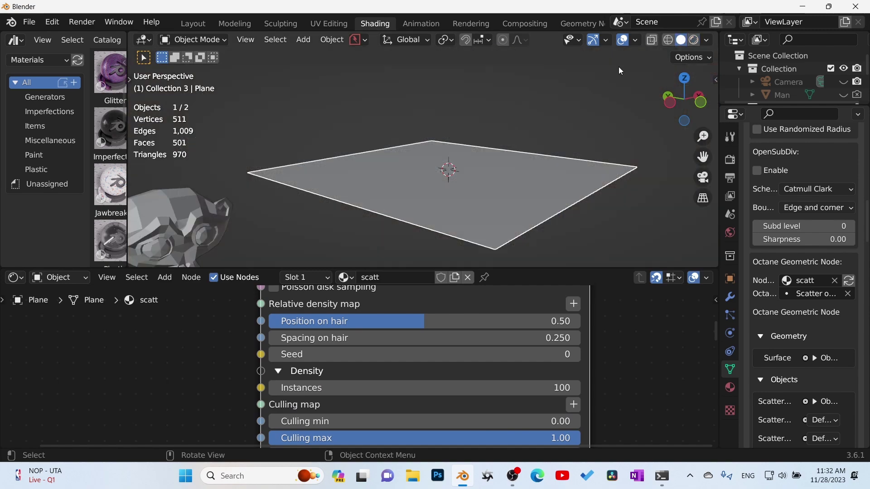
{"action": "middle_click_drag", "start_coordinate": [494, 168], "coordinate": [453, 170]}
{"action": "key", "text": "shift+a"}
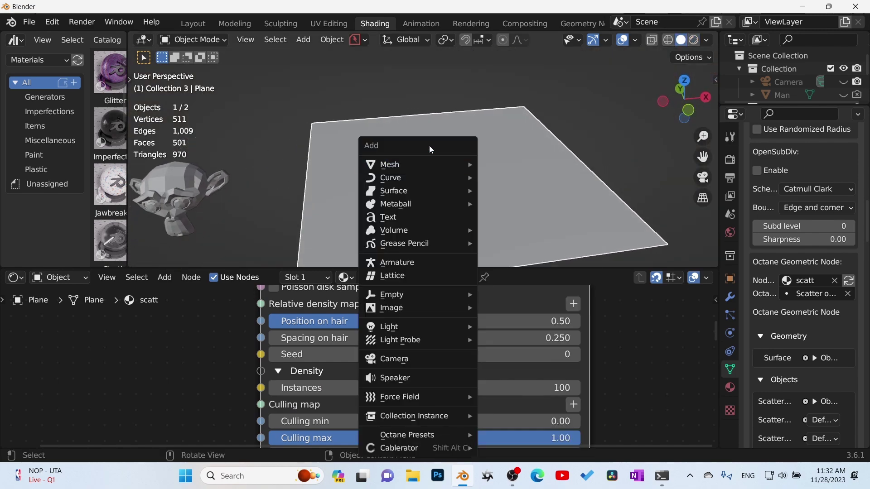
{"action": "mouse_move", "coordinate": [458, 165]}
{"action": "left_click", "coordinate": [495, 189]}
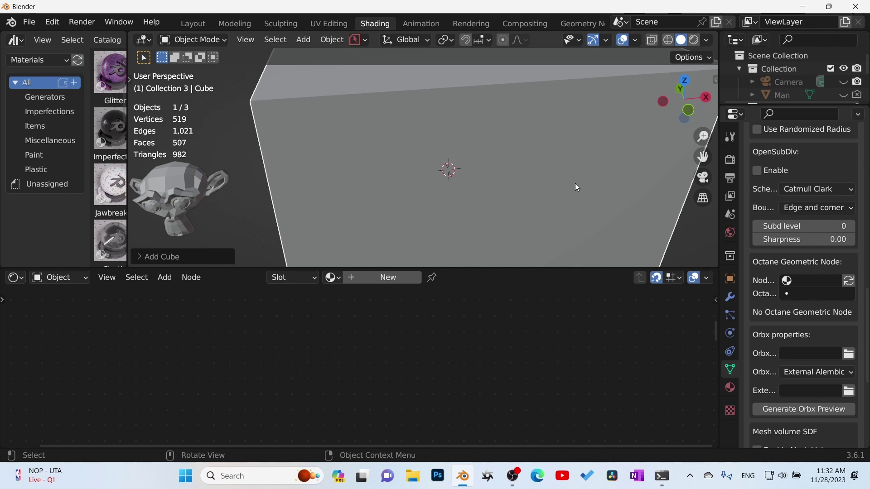
{"action": "key", "text": "s"}
{"action": "left_click", "coordinate": [456, 187]}
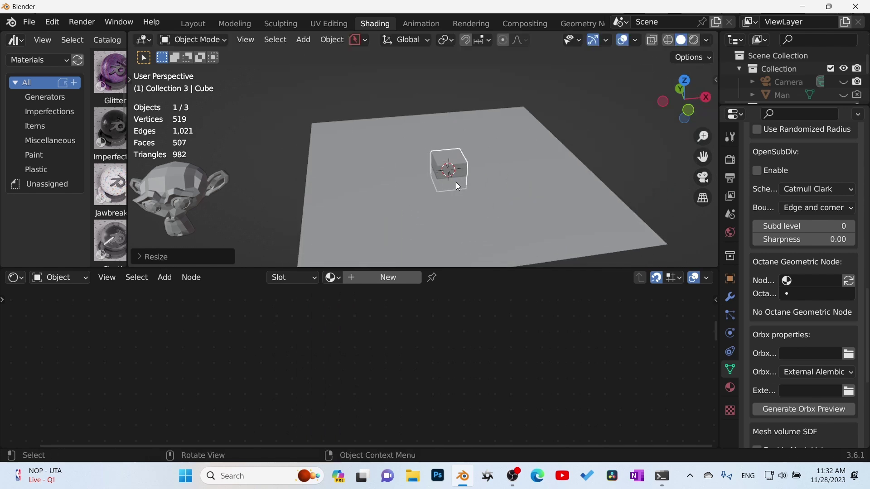
Step: Apply the cube's scale, move it beside Suzanne, then select the plane and frame its nodes
{"action": "key", "text": "ctrl+a"}
{"action": "left_click", "coordinate": [456, 185]}
{"action": "key", "text": "g"}
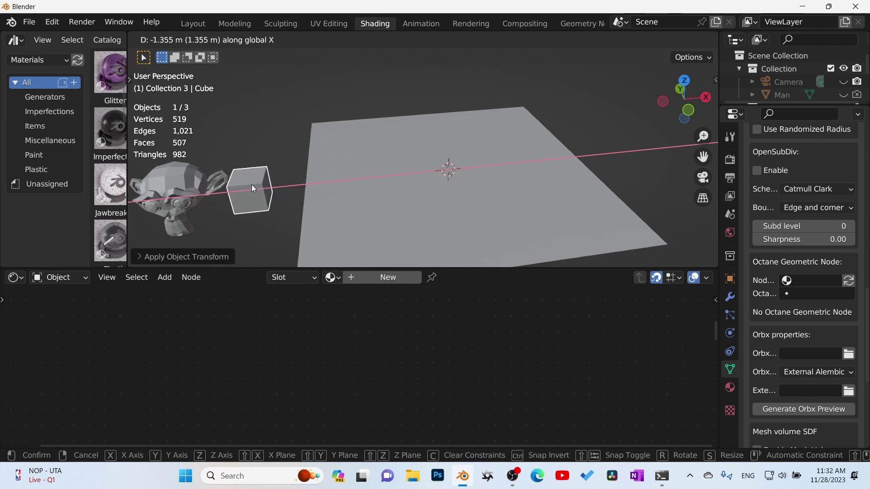
{"action": "left_click", "coordinate": [253, 189]}
{"action": "left_click", "coordinate": [555, 175]}
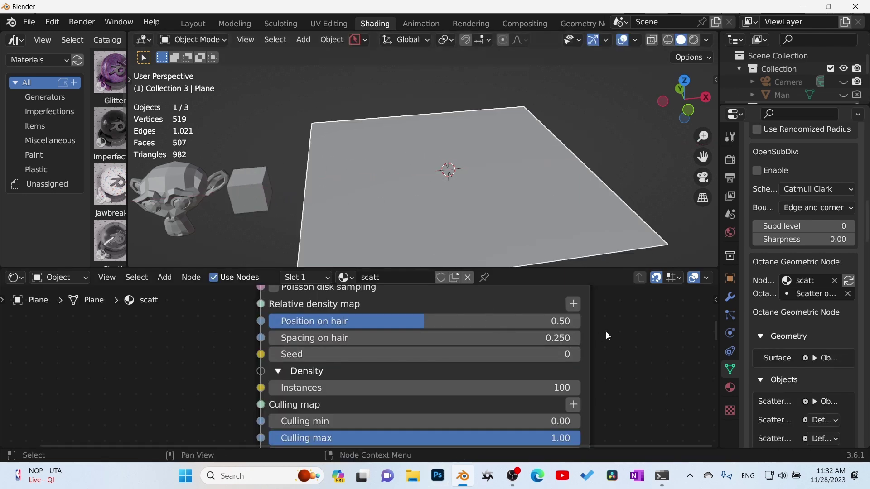
{"action": "key", "text": "Home"}
Step: Duplicate the Suzanne Object Data node and link it to the next Scattered object socket
{"action": "key", "text": "ctrl+space"}
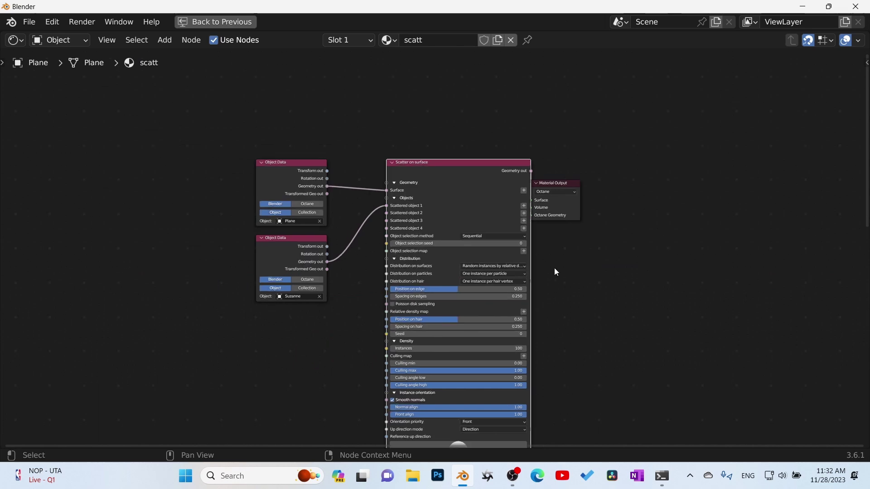
{"action": "scroll", "coordinate": [554, 268], "scroll_direction": "up", "scroll_amount": 3}
{"action": "middle_click_drag", "start_coordinate": [329, 304], "coordinate": [428, 264]}
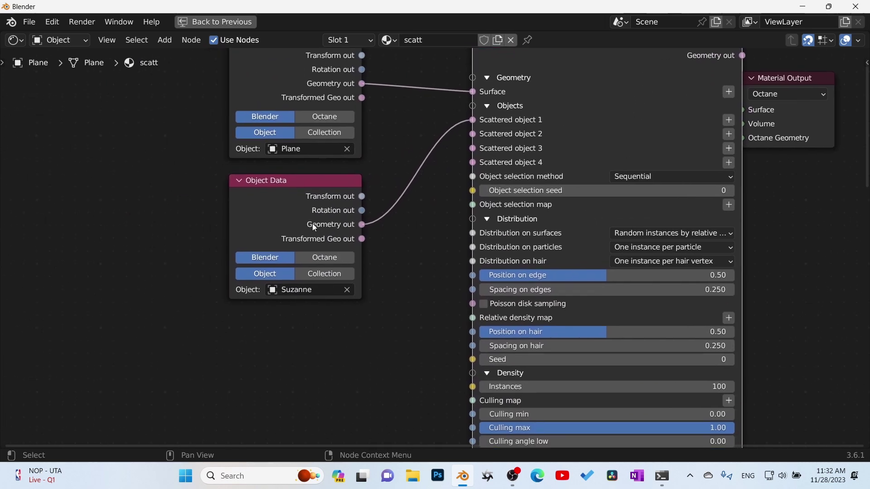
{"action": "key", "text": "shift+d"}
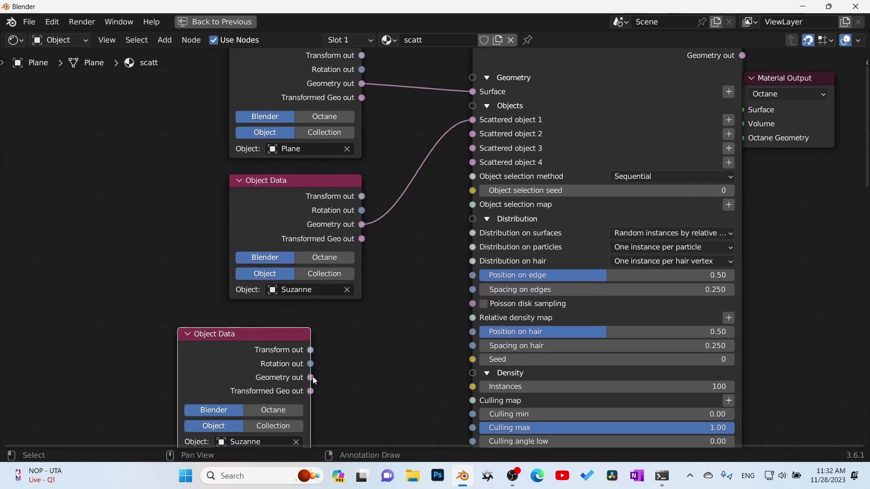
{"action": "left_click_drag", "start_coordinate": [313, 376], "coordinate": [479, 189]}
{"action": "left_click_drag", "start_coordinate": [481, 145], "coordinate": [482, 144]}
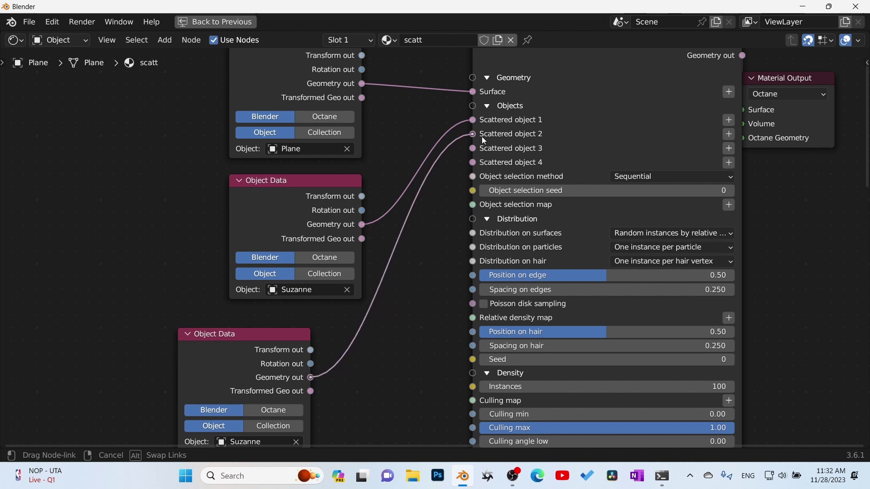
Step: Set the copied Object Data node's object to Cube and return to the Shading layout
{"action": "middle_click_drag", "start_coordinate": [406, 344], "coordinate": [421, 224]}
{"action": "left_click", "coordinate": [276, 323]}
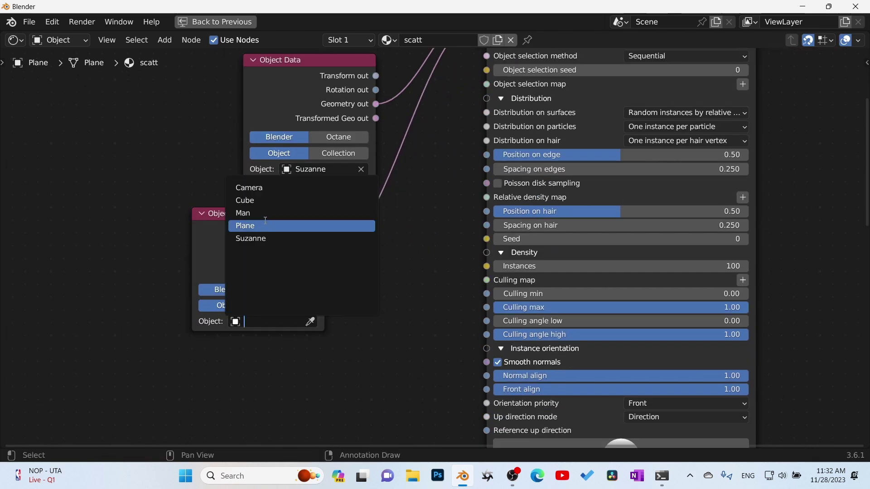
{"action": "left_click", "coordinate": [262, 202]}
{"action": "middle_click_drag", "start_coordinate": [382, 289], "coordinate": [357, 324]}
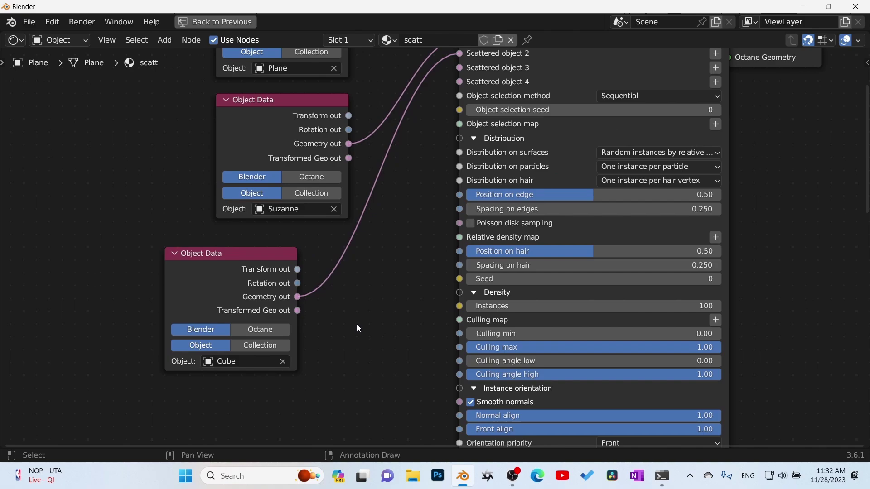
{"action": "key", "text": "ctrl+space"}
{"action": "middle_click_drag", "start_coordinate": [636, 80], "coordinate": [527, 219]}
{"action": "middle_click_drag", "start_coordinate": [600, 428], "coordinate": [561, 296]}
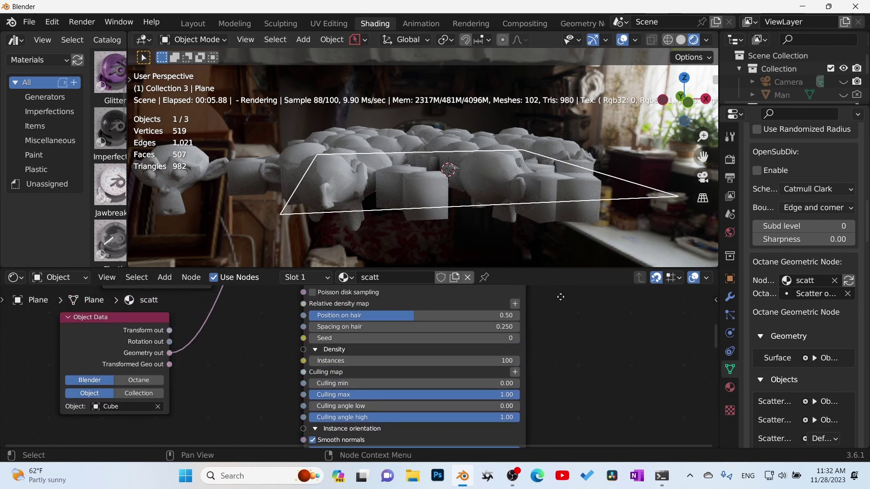
Step: Change Object selection method from Sequential to Random and orbit to inspect the mixed scatter
{"action": "middle_click_drag", "start_coordinate": [535, 346], "coordinate": [527, 450]}
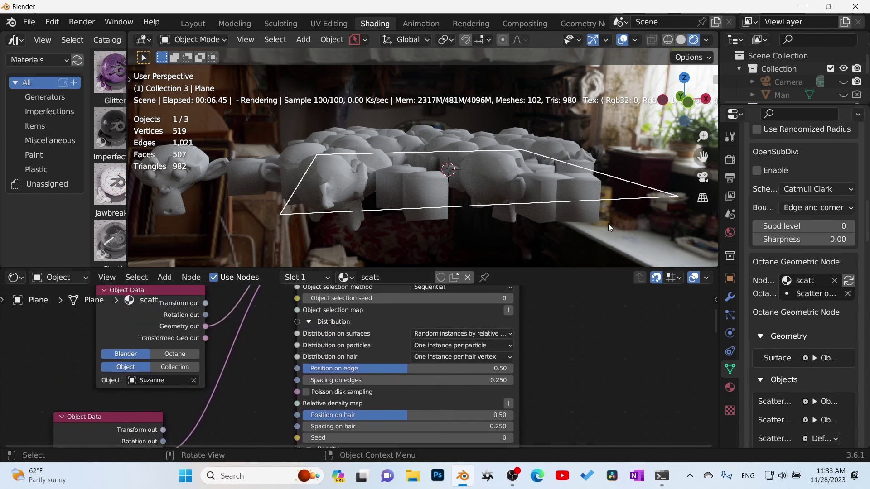
{"action": "middle_click_drag", "start_coordinate": [557, 371], "coordinate": [558, 431]}
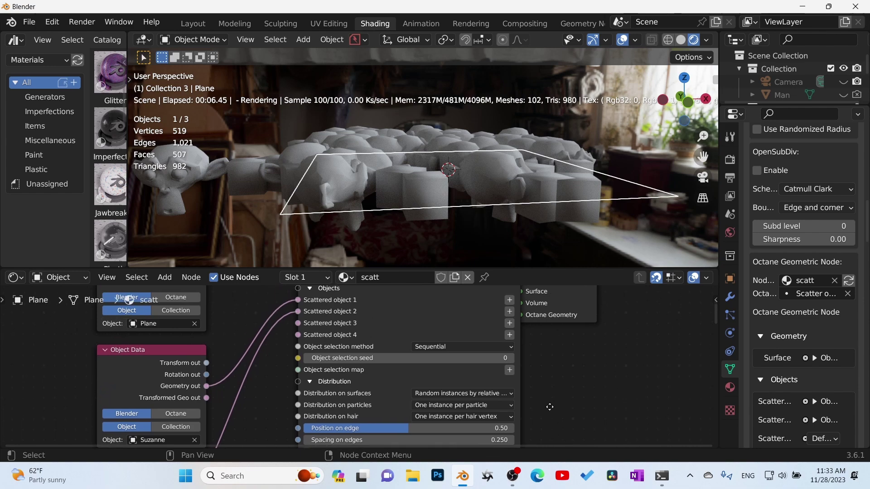
{"action": "scroll", "coordinate": [368, 348], "scroll_direction": "up", "scroll_amount": 2}
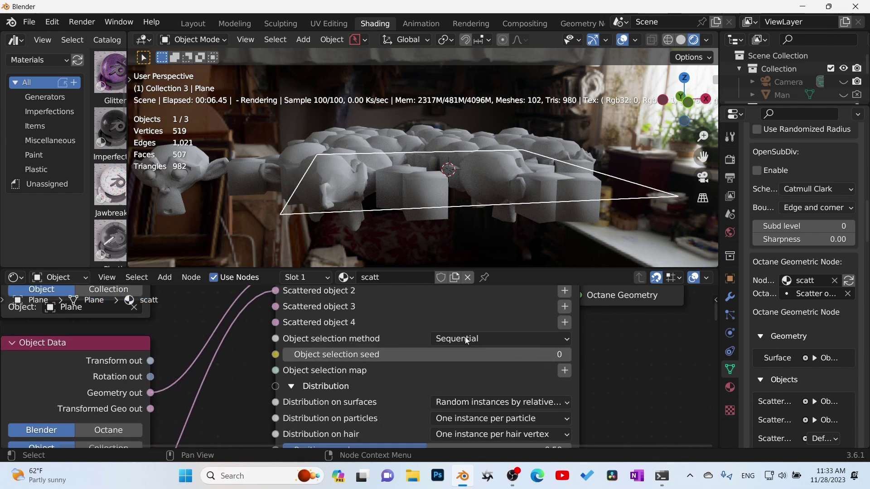
{"action": "left_click", "coordinate": [467, 339]}
{"action": "left_click", "coordinate": [460, 372]}
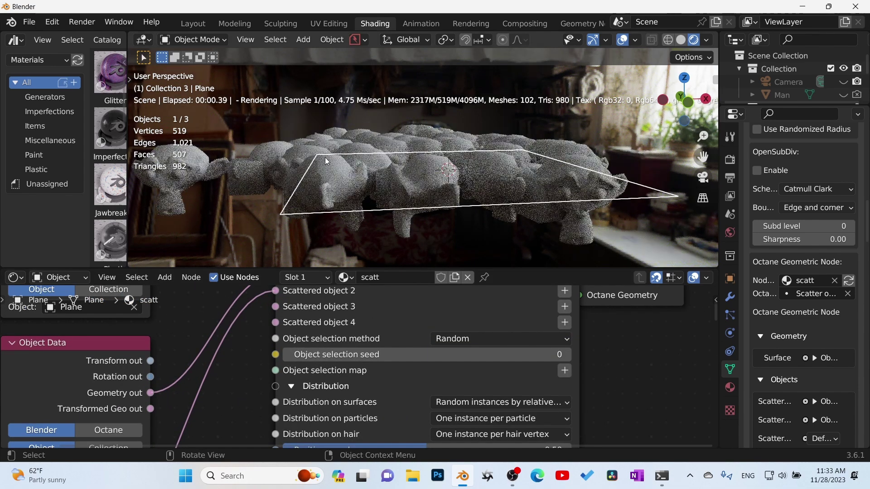
{"action": "middle_click_drag", "start_coordinate": [325, 157], "coordinate": [665, 182]}
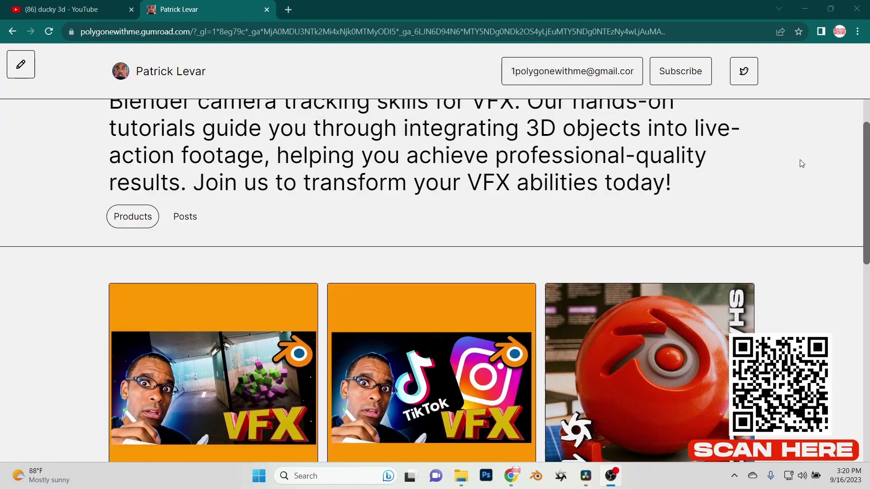
Step: Scroll down the Gumroad store to the grid of Blender tutorial products
{"action": "scroll", "coordinate": [800, 166], "scroll_direction": "down", "scroll_amount": 4}
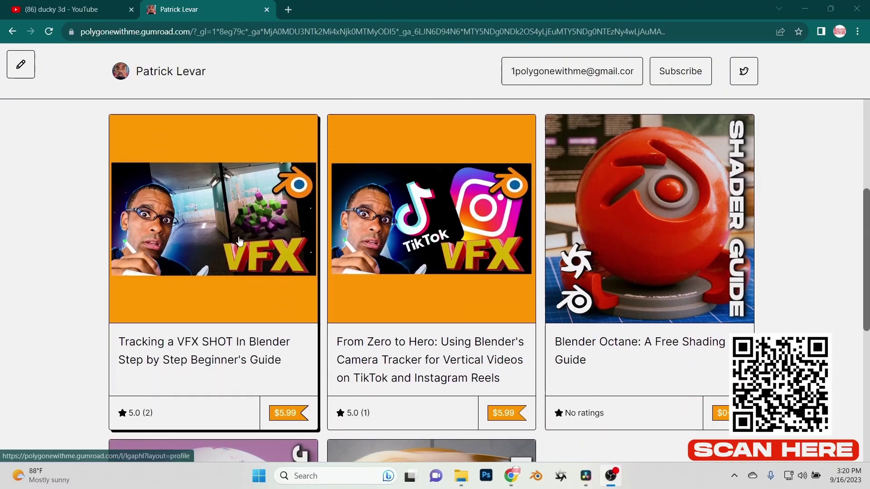